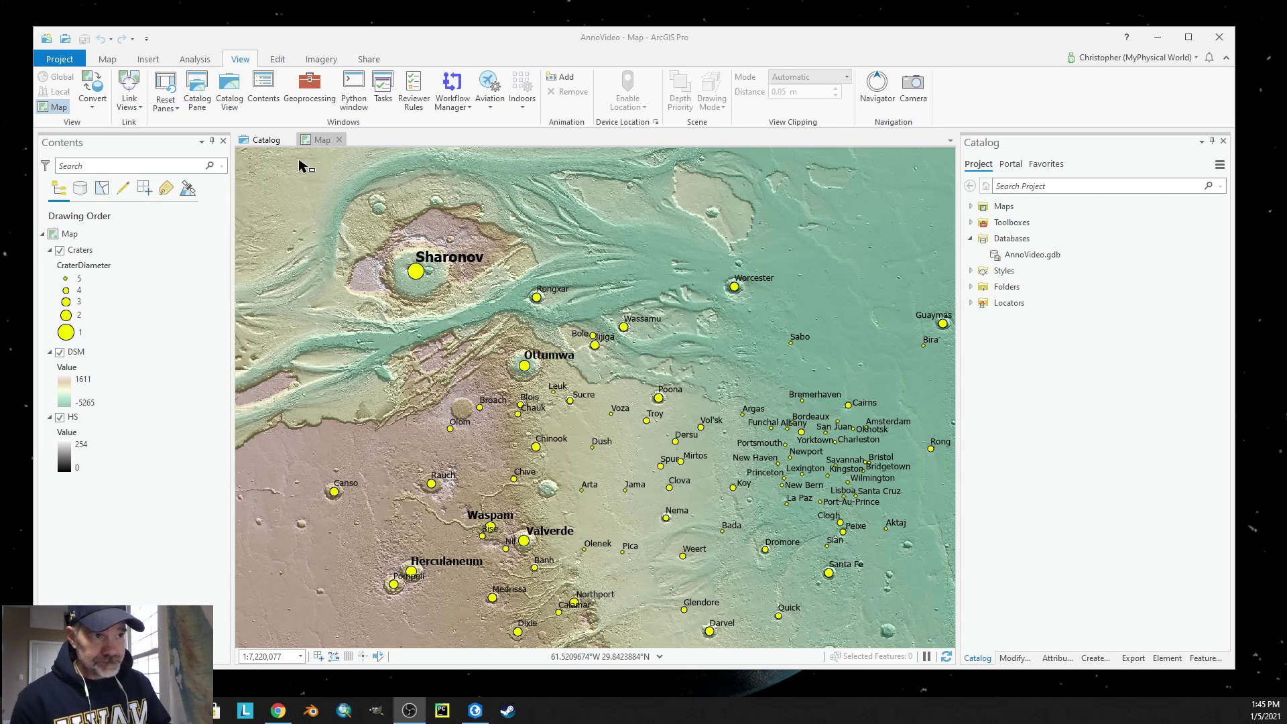
# Step: Open the labeling properties of the Craters layer and review the text symbol settings of label classes 1, 2 and 5
pyautogui.click(107, 250)
pyautogui.rightClick(84, 252)
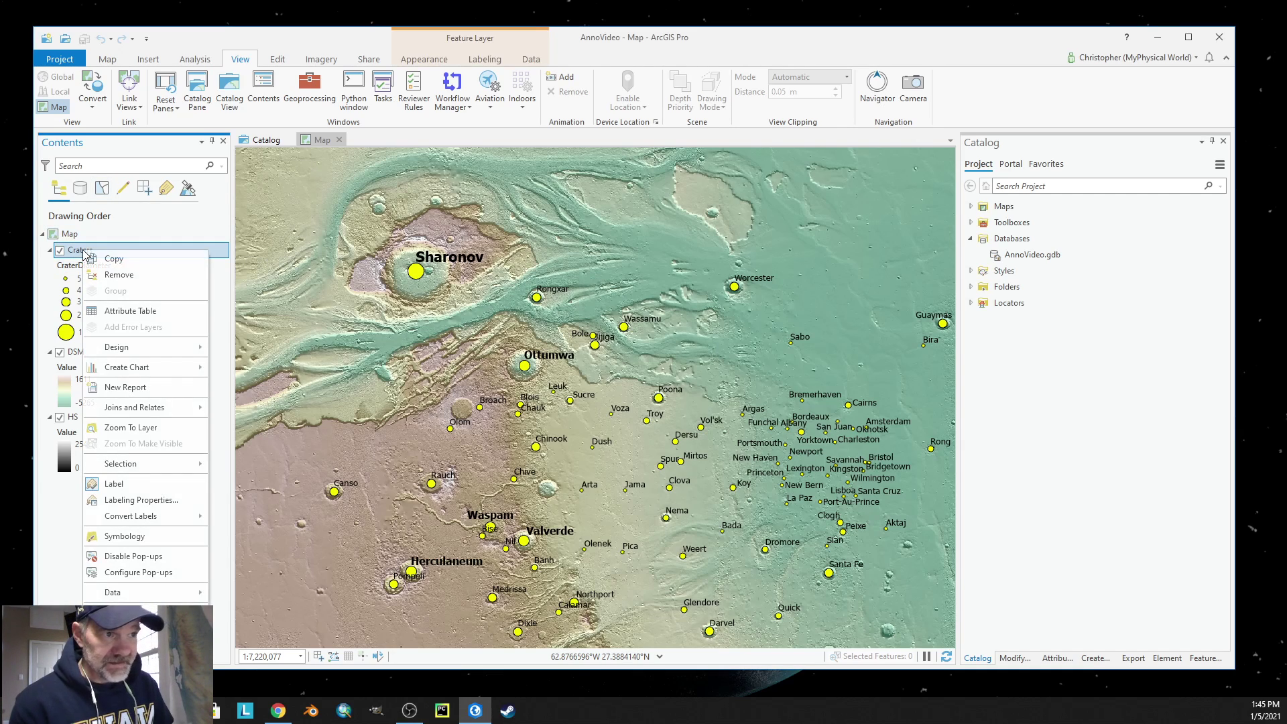
pyautogui.click(125, 501)
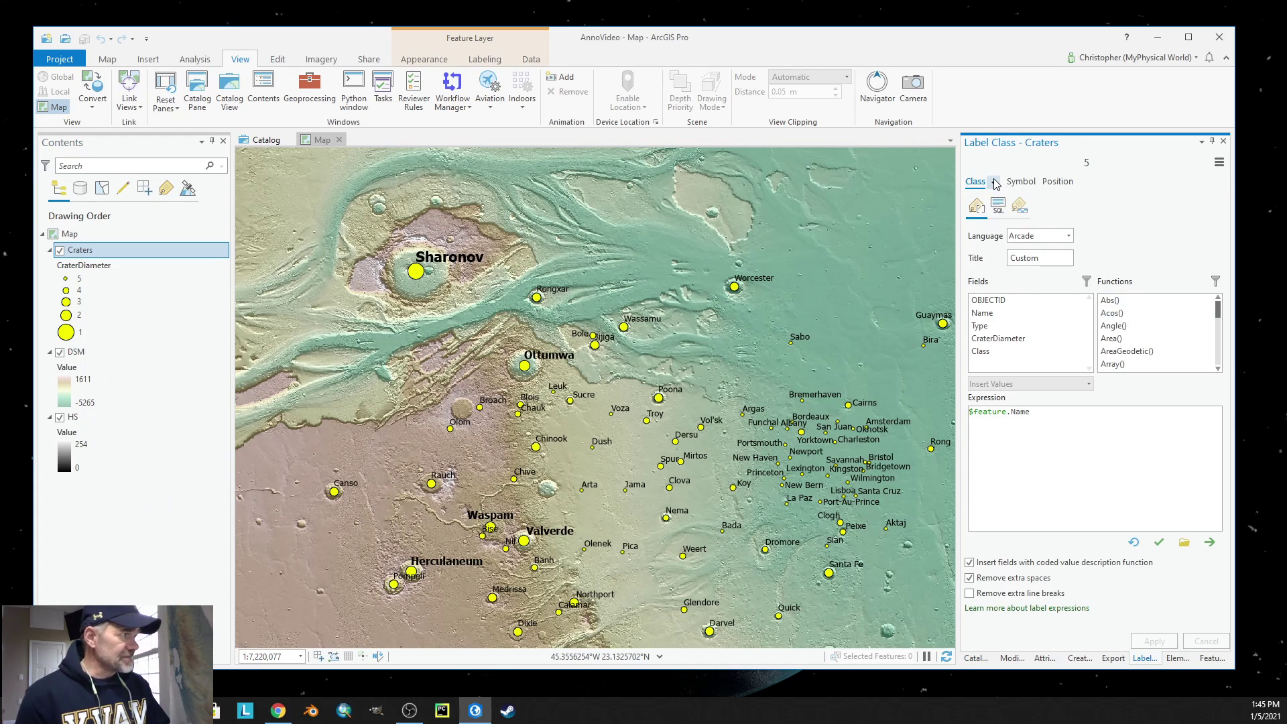
pyautogui.click(995, 183)
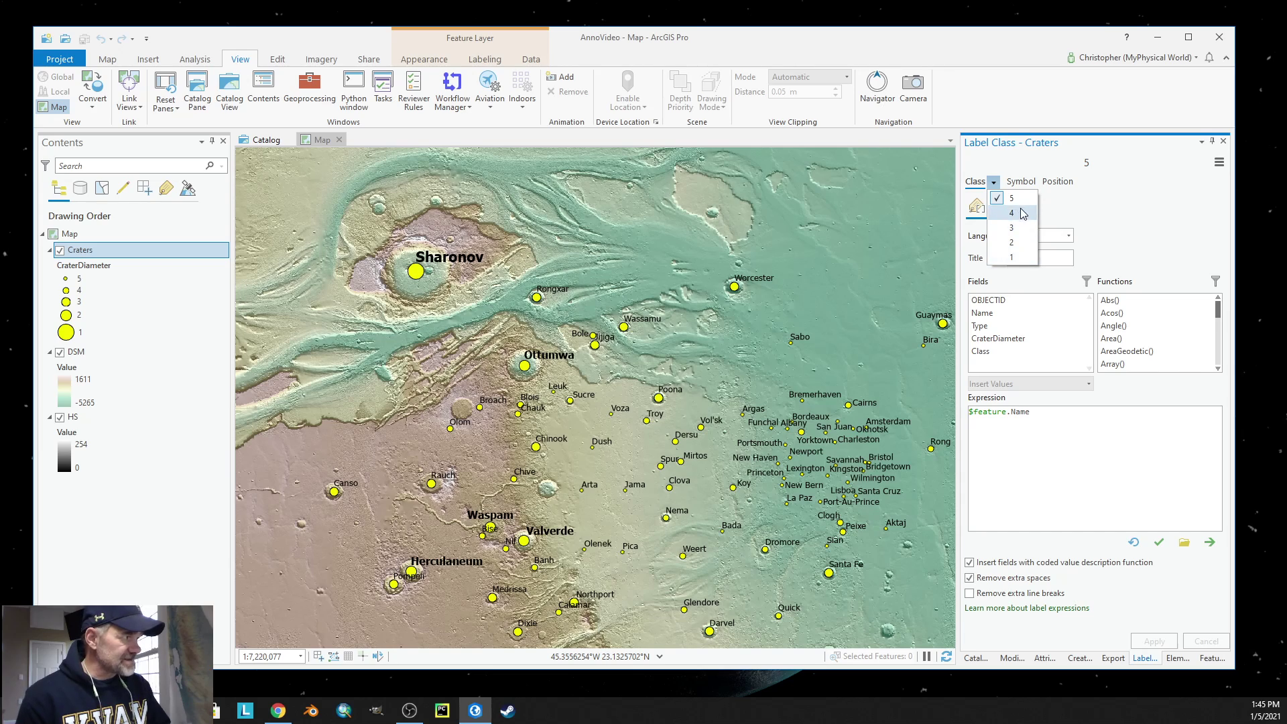
pyautogui.click(1010, 259)
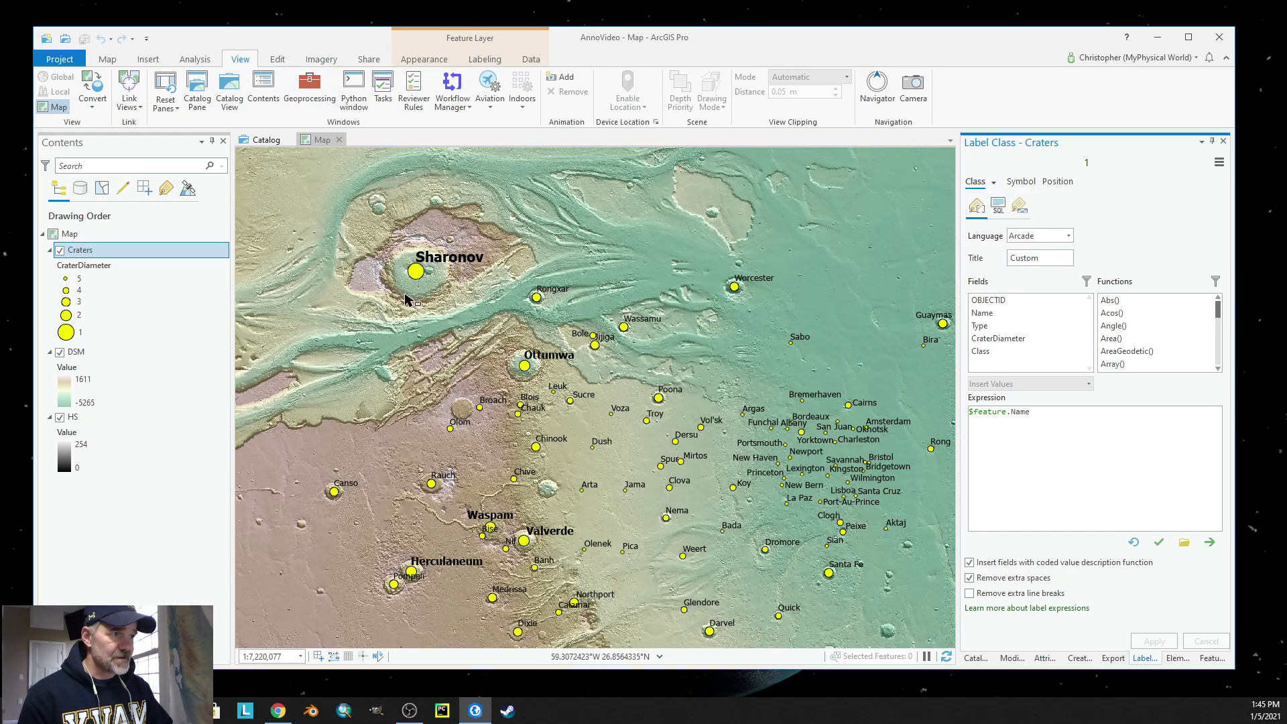
pyautogui.click(1021, 181)
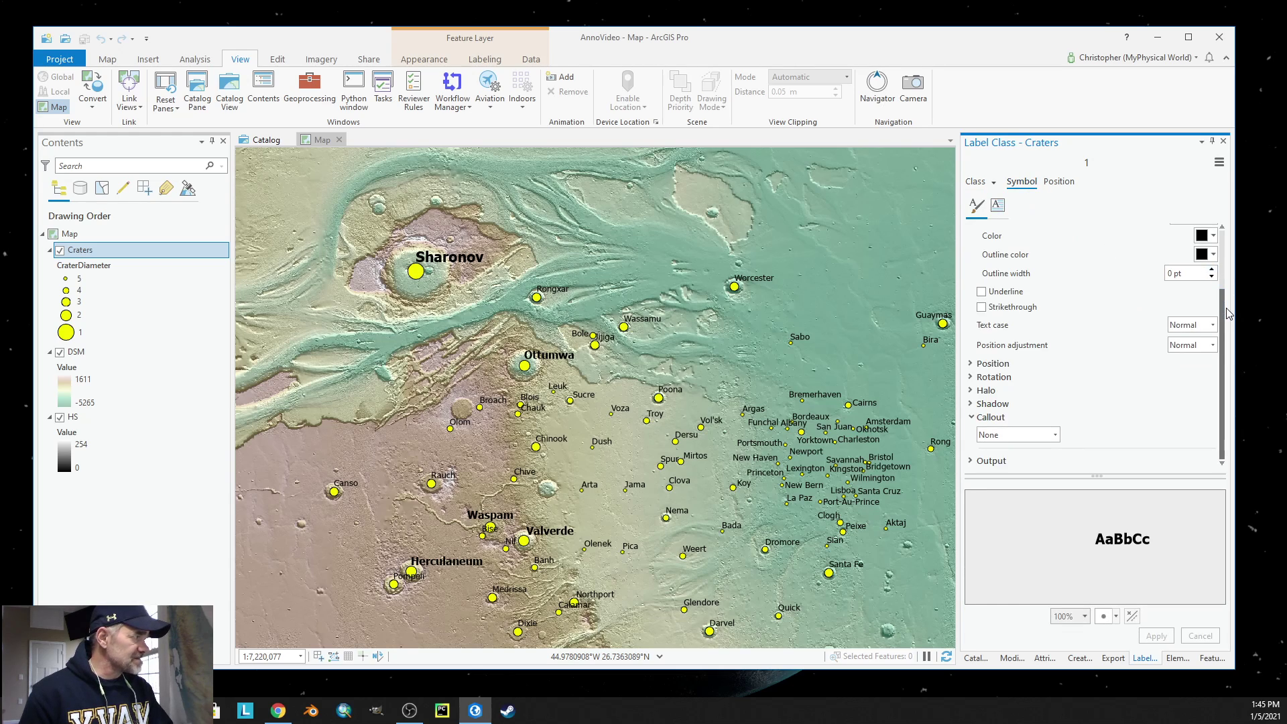
pyautogui.moveTo(1223, 308); pyautogui.dragTo(1230, 226)
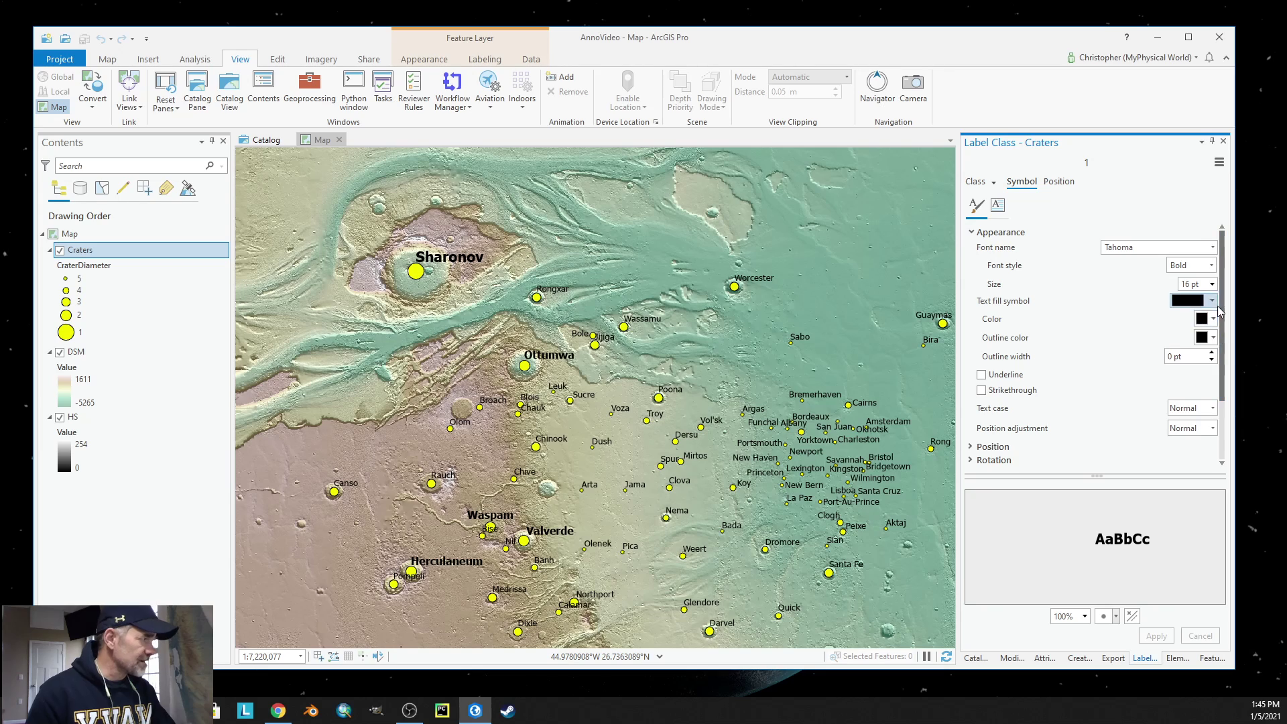
pyautogui.click(995, 182)
pyautogui.click(1012, 243)
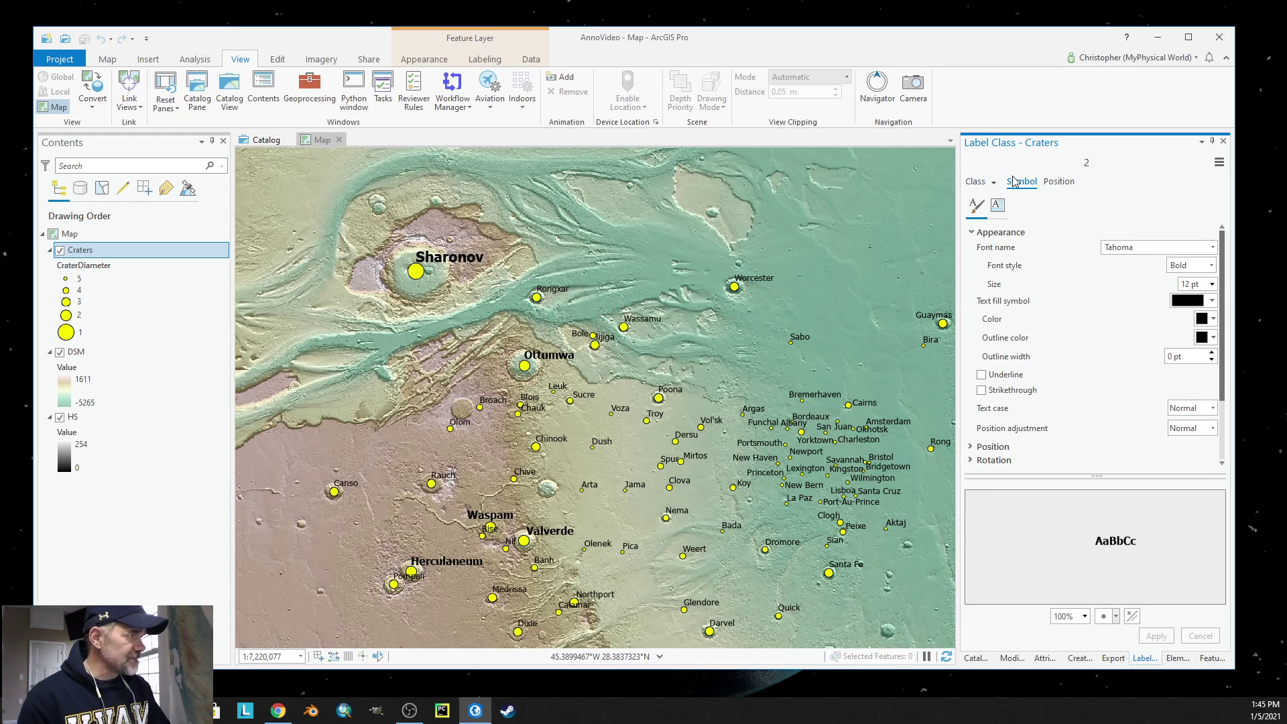
pyautogui.click(991, 181)
pyautogui.click(997, 202)
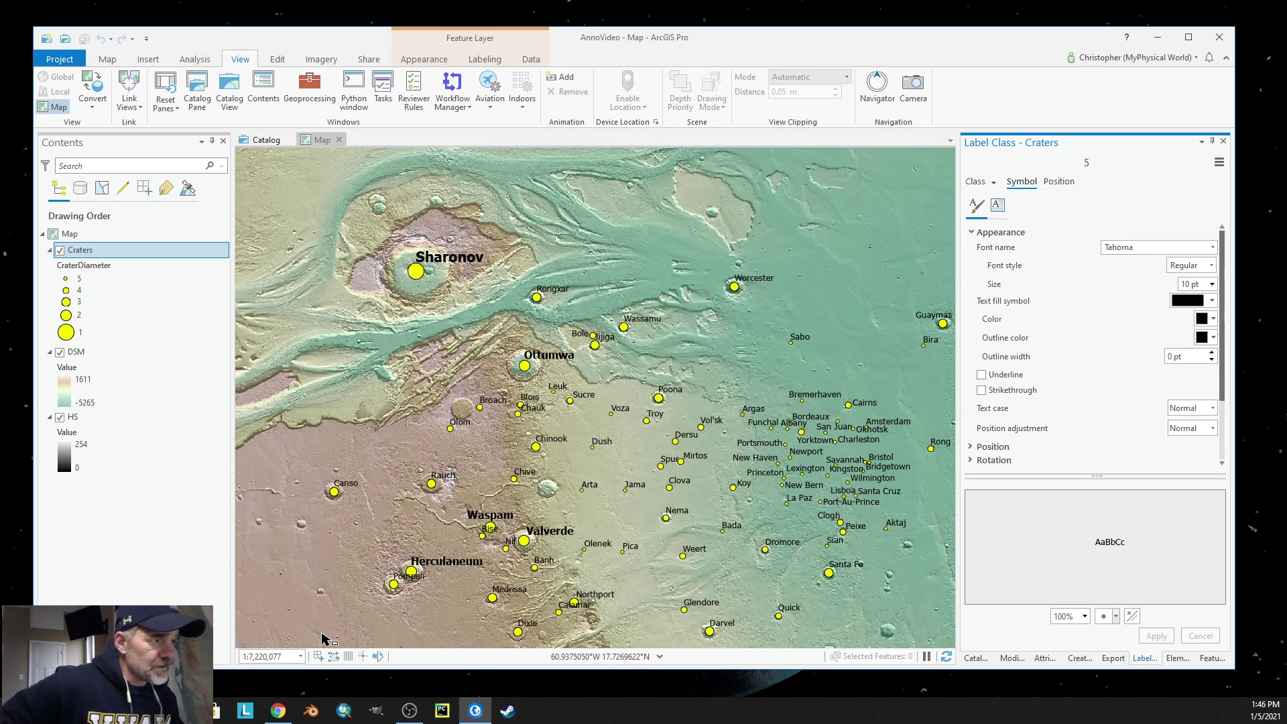
# Step: Set the map scale to 1:15,000,000
pyautogui.click(289, 657)
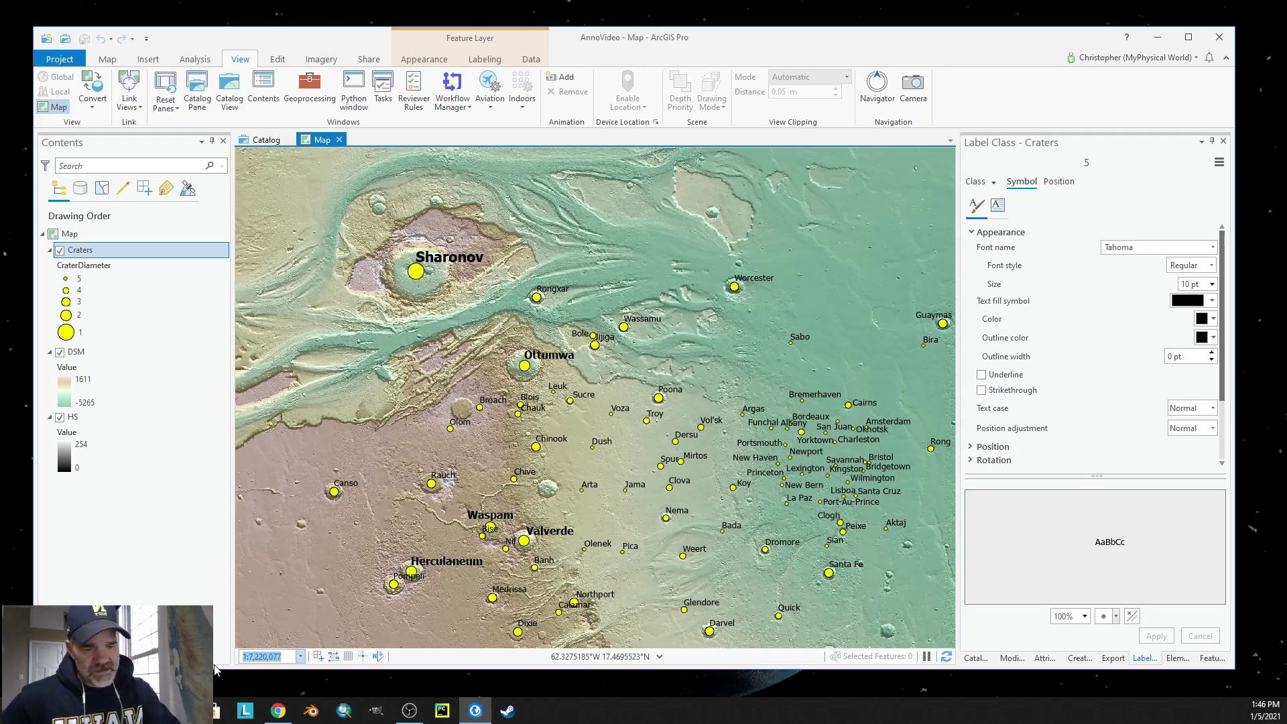
pyautogui.write('15')
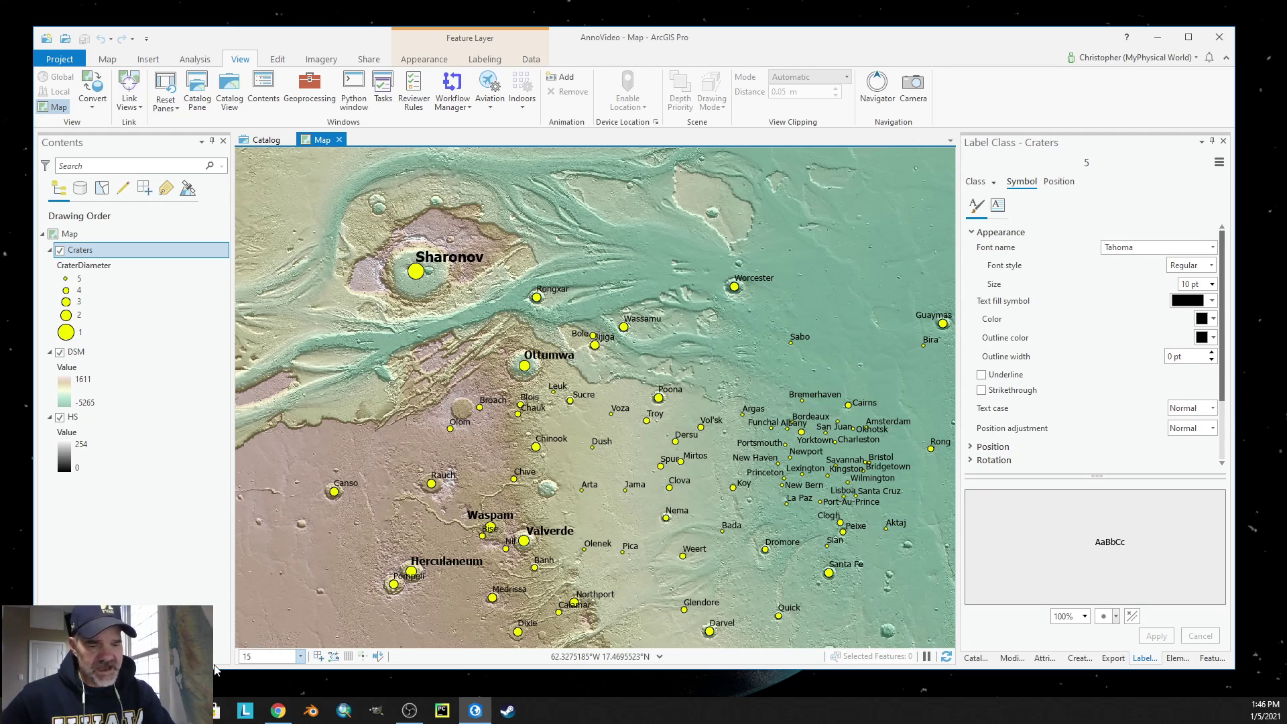
pyautogui.write(',0')
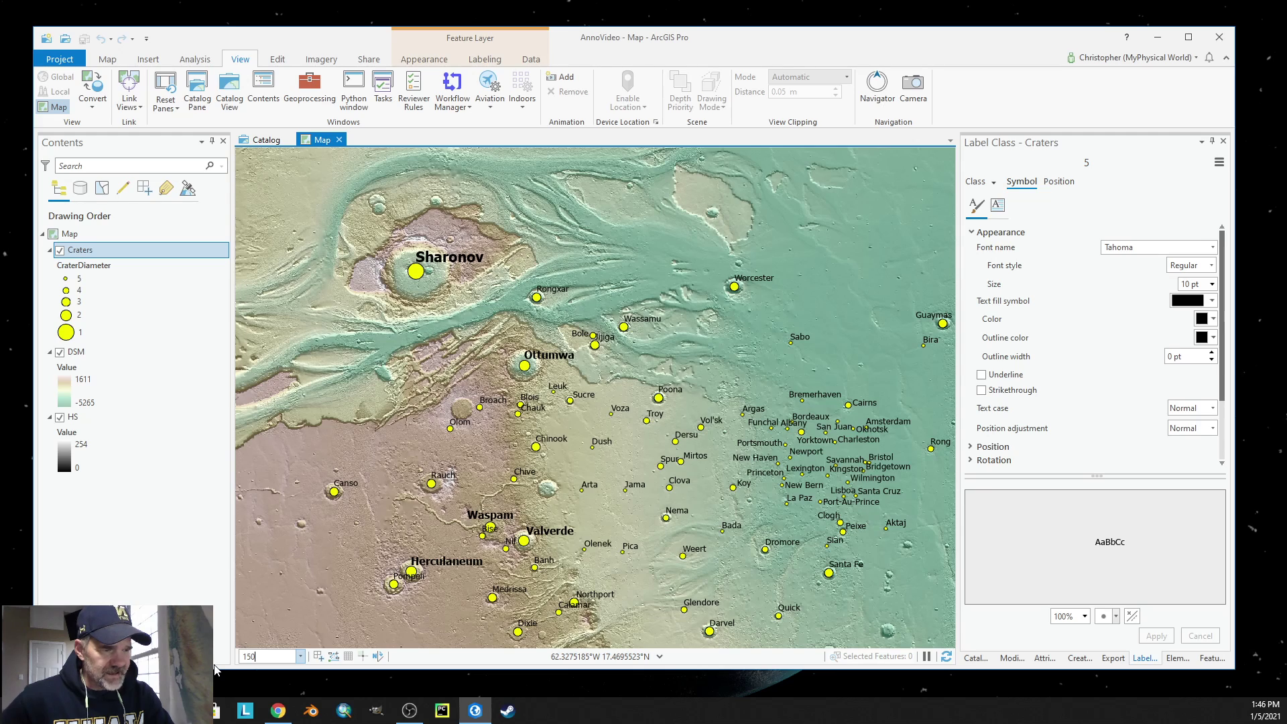
pyautogui.write('00,00000')
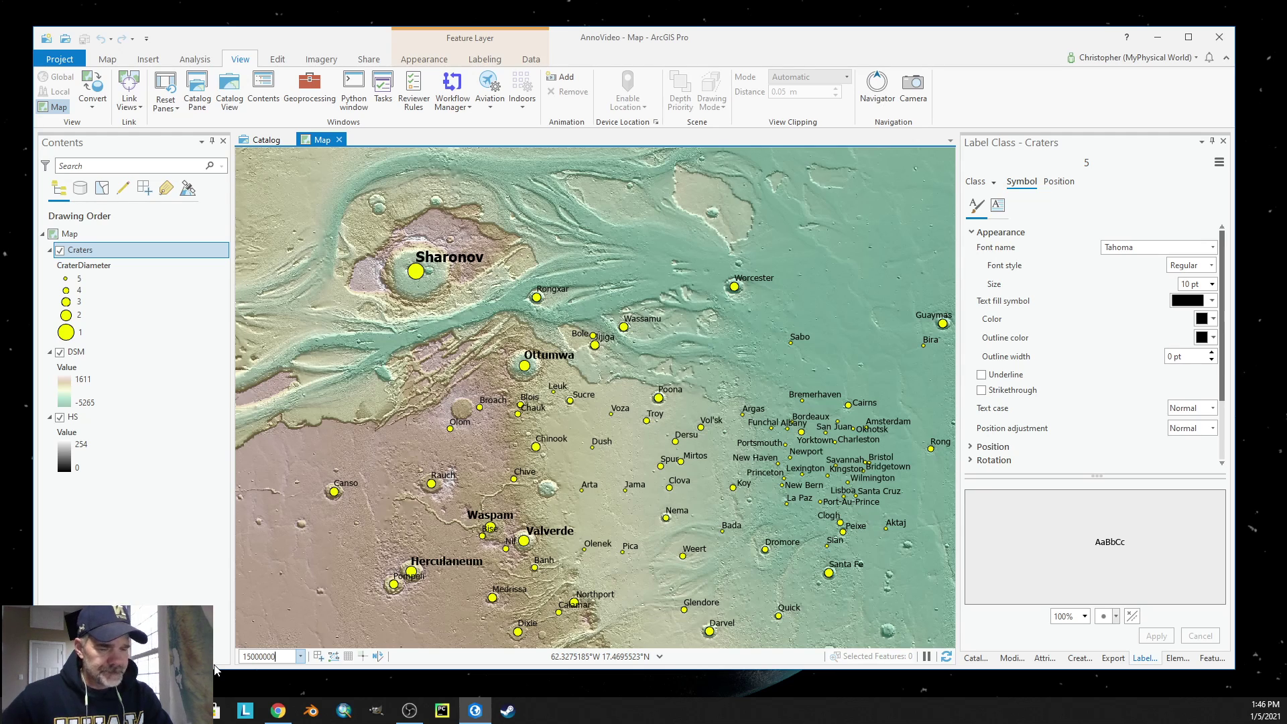
pyautogui.press('Return')
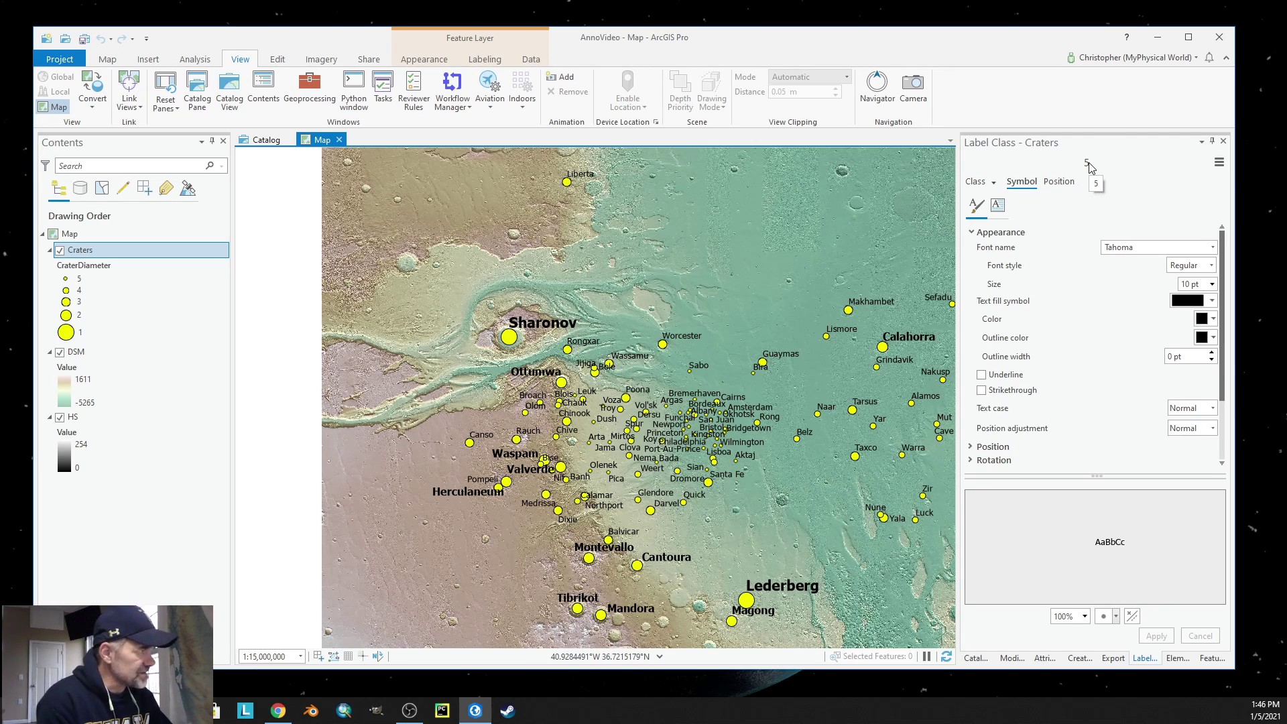
# Step: Set the label text size of Craters class 5 to 6 pt and change its callout to Background
pyautogui.click(1212, 285)
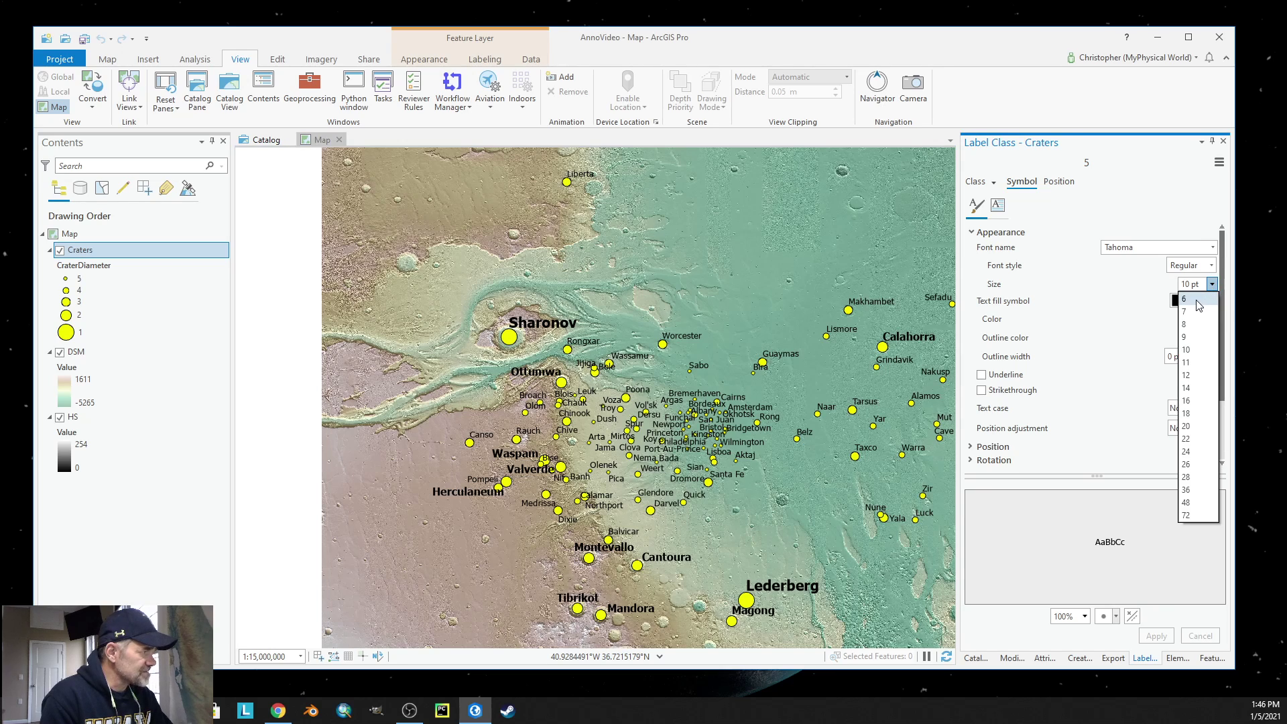
pyautogui.click(1198, 302)
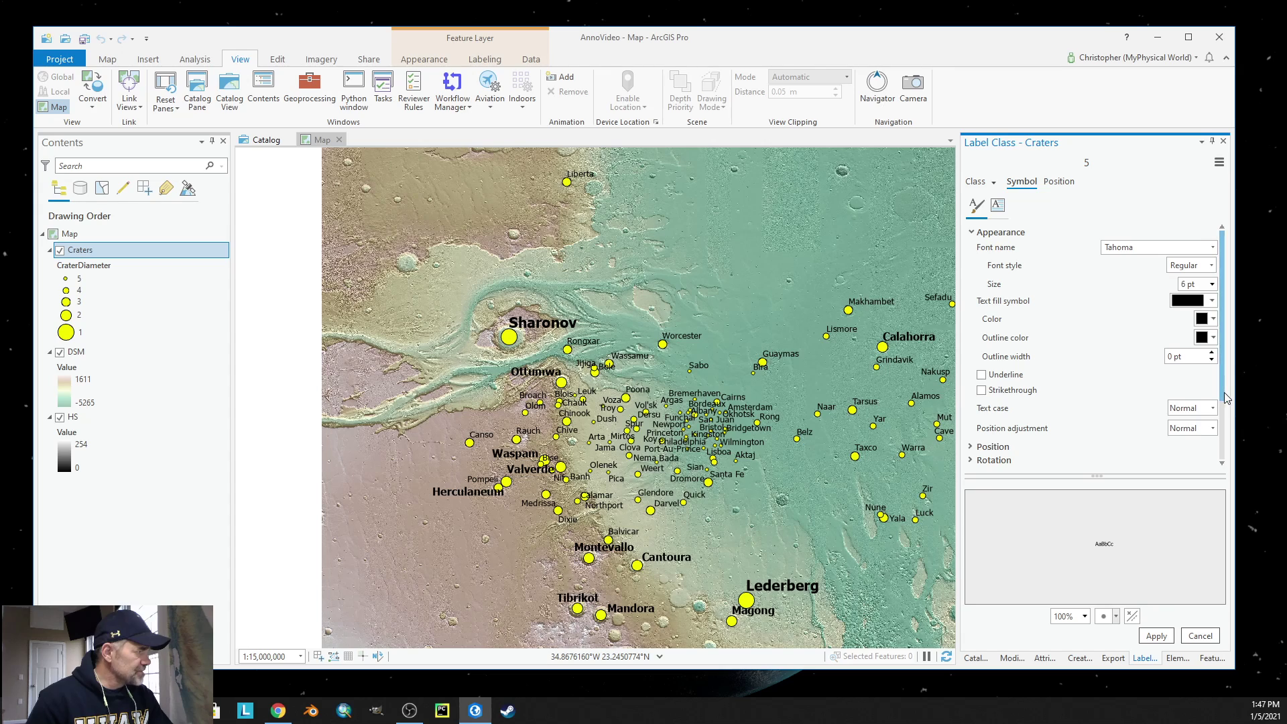
pyautogui.scroll(-3, 1225, 398)
pyautogui.click(976, 417)
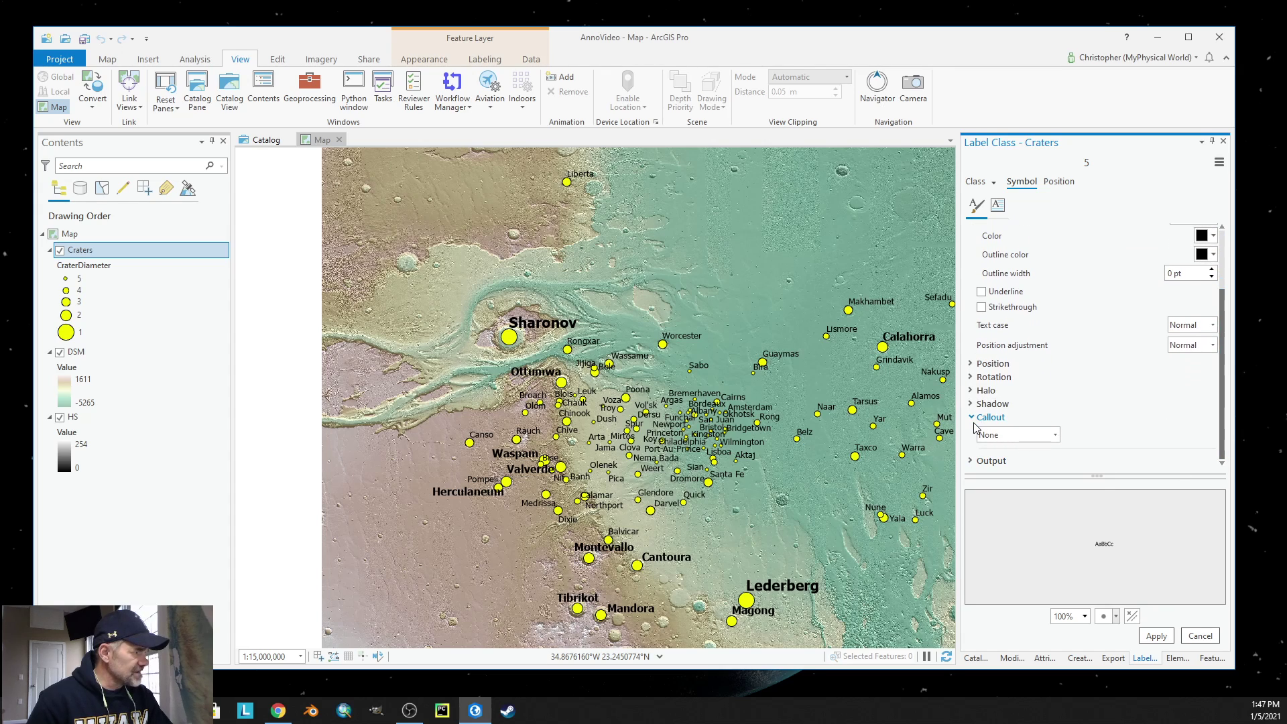
pyautogui.click(1056, 436)
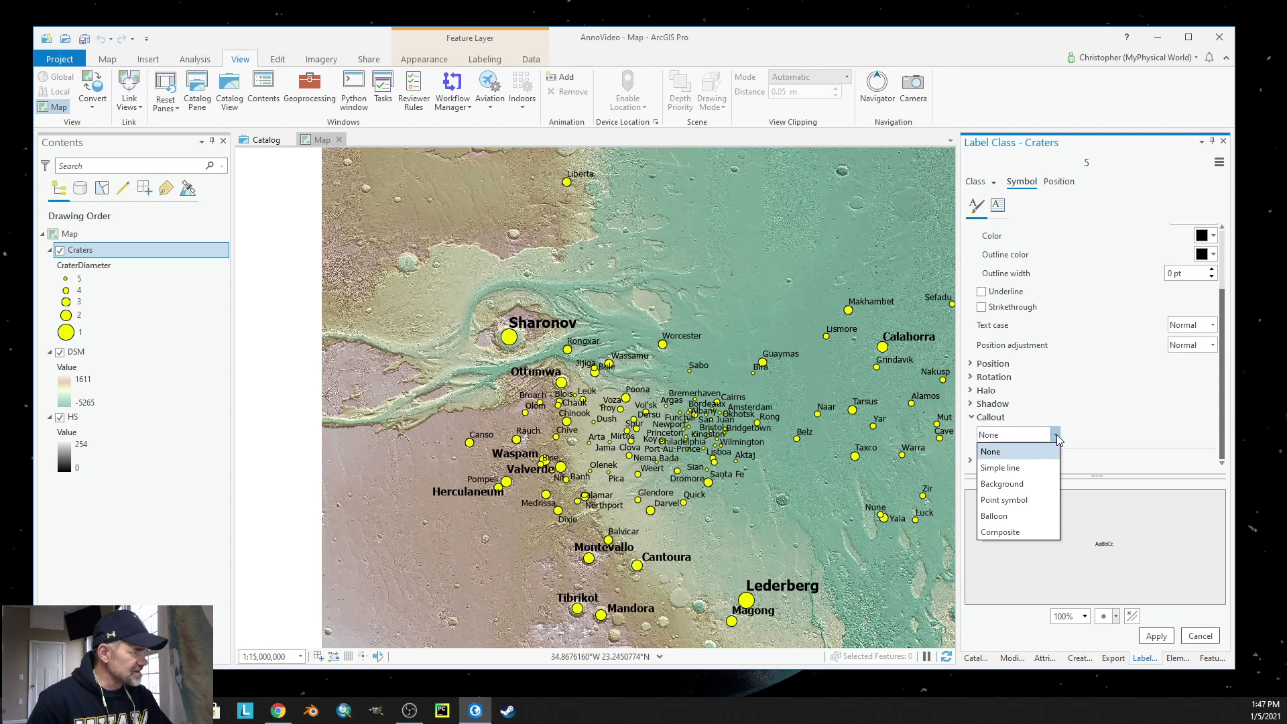
pyautogui.click(1009, 484)
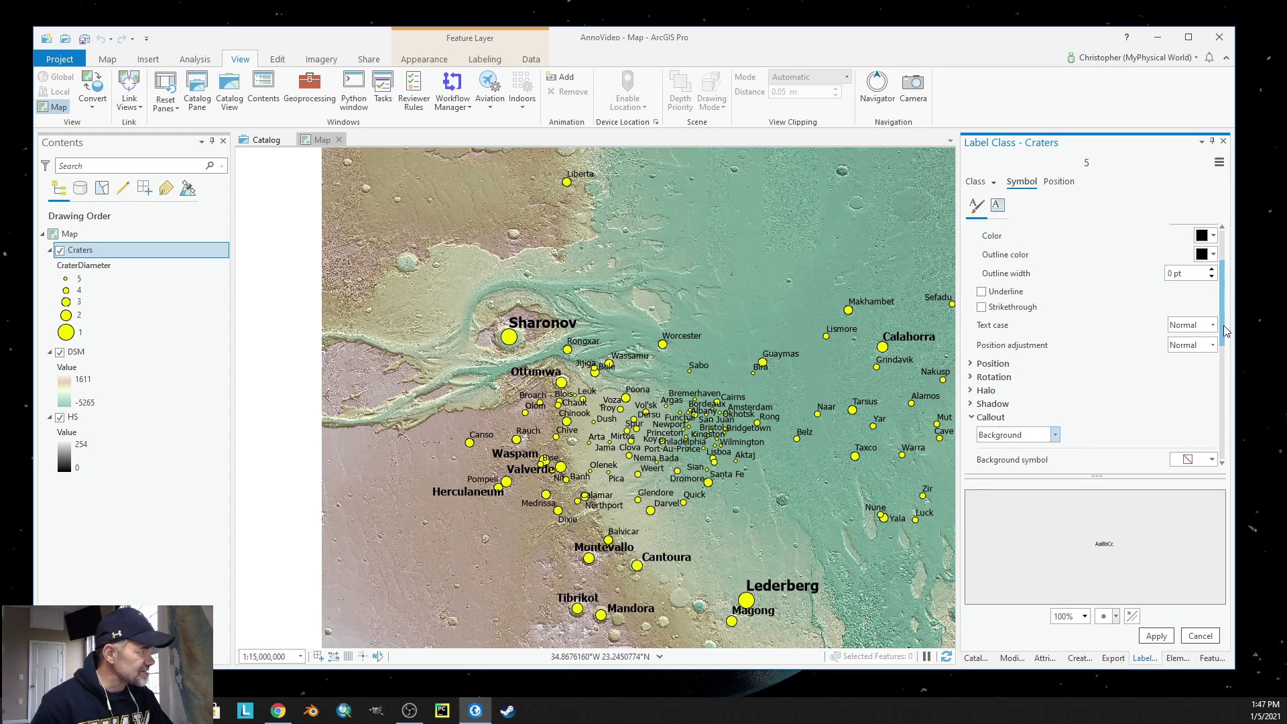
# Step: Give the class 5 callout a solid black leader line symbol with a line width of 0.5 pt
pyautogui.moveTo(1224, 332); pyautogui.dragTo(1224, 383)
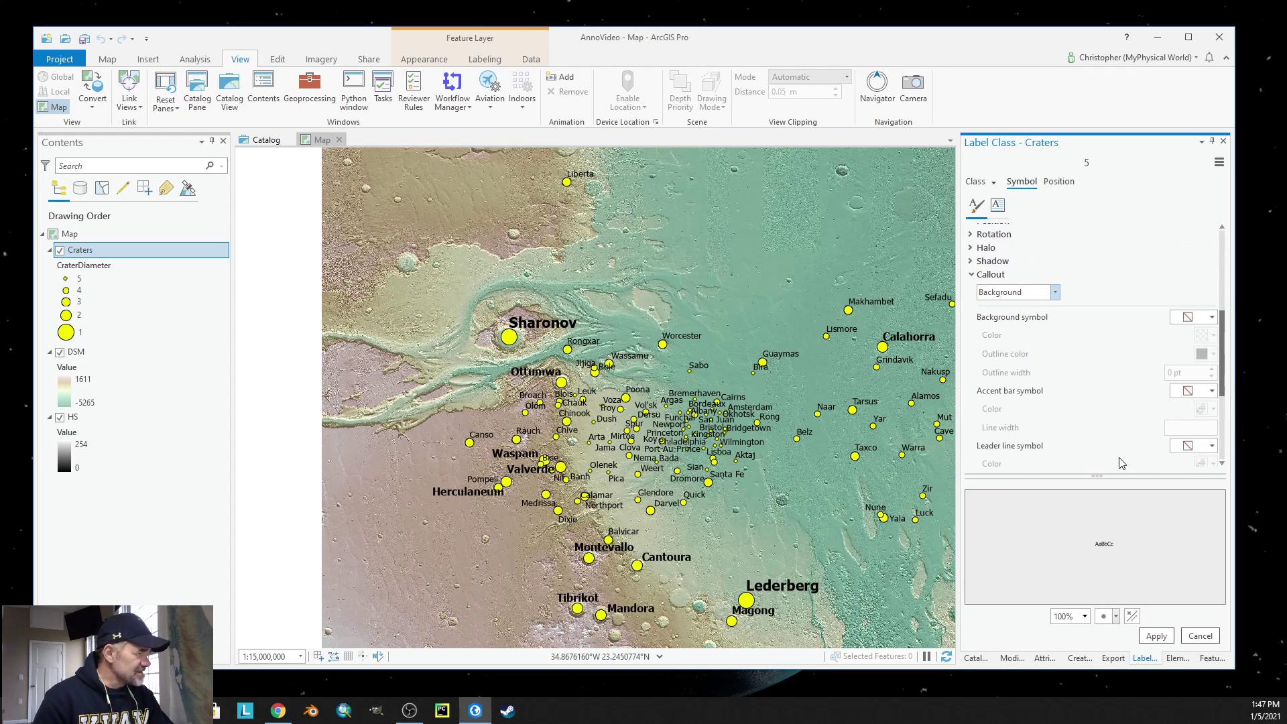
pyautogui.moveTo(1221, 387)
pyautogui.mouseDown()
pyautogui.moveTo(1222, 419)
pyautogui.moveTo(1222, 393)
pyautogui.mouseUp()
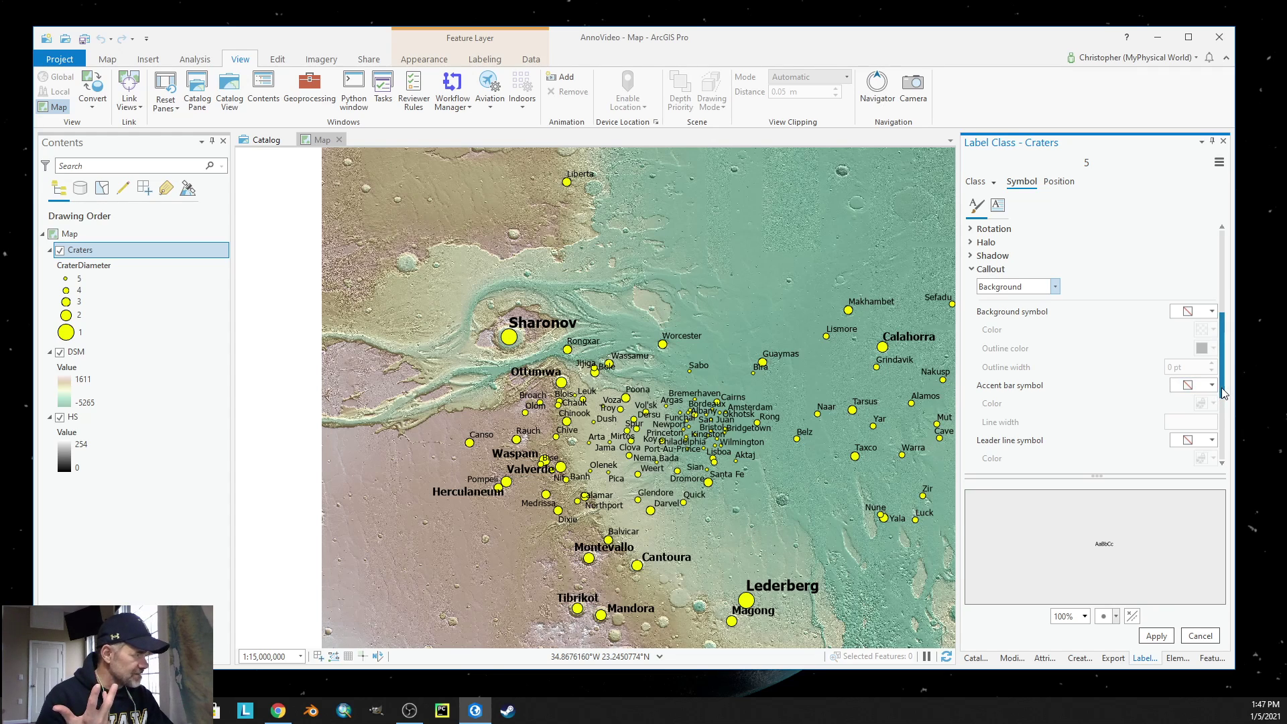
pyautogui.moveTo(1221, 388); pyautogui.dragTo(1224, 422)
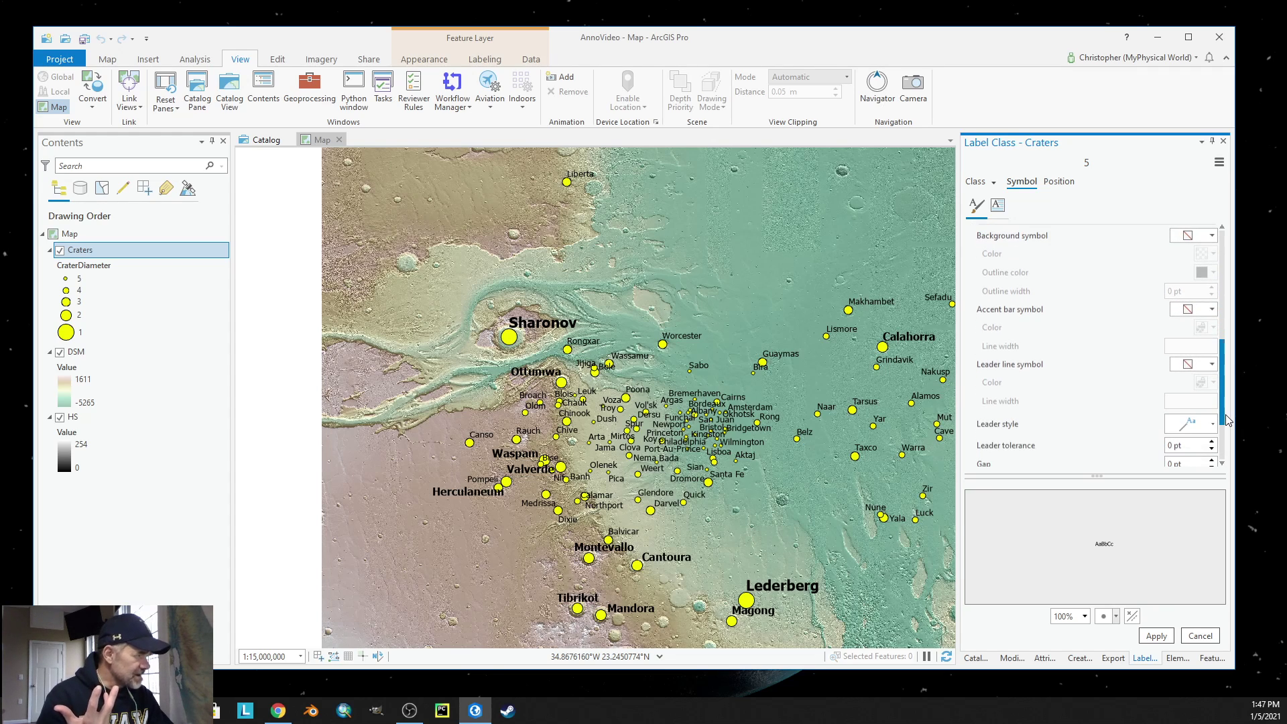
pyautogui.click(1212, 366)
pyautogui.click(1209, 454)
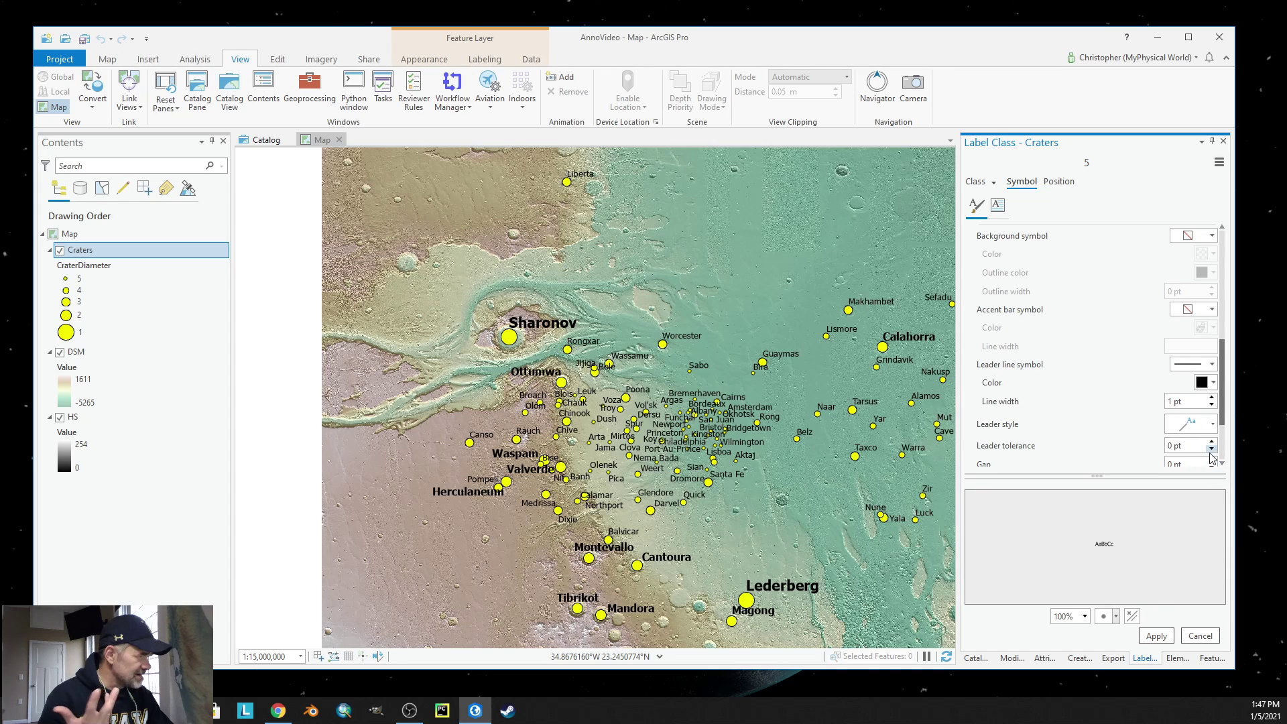
pyautogui.click(1176, 401)
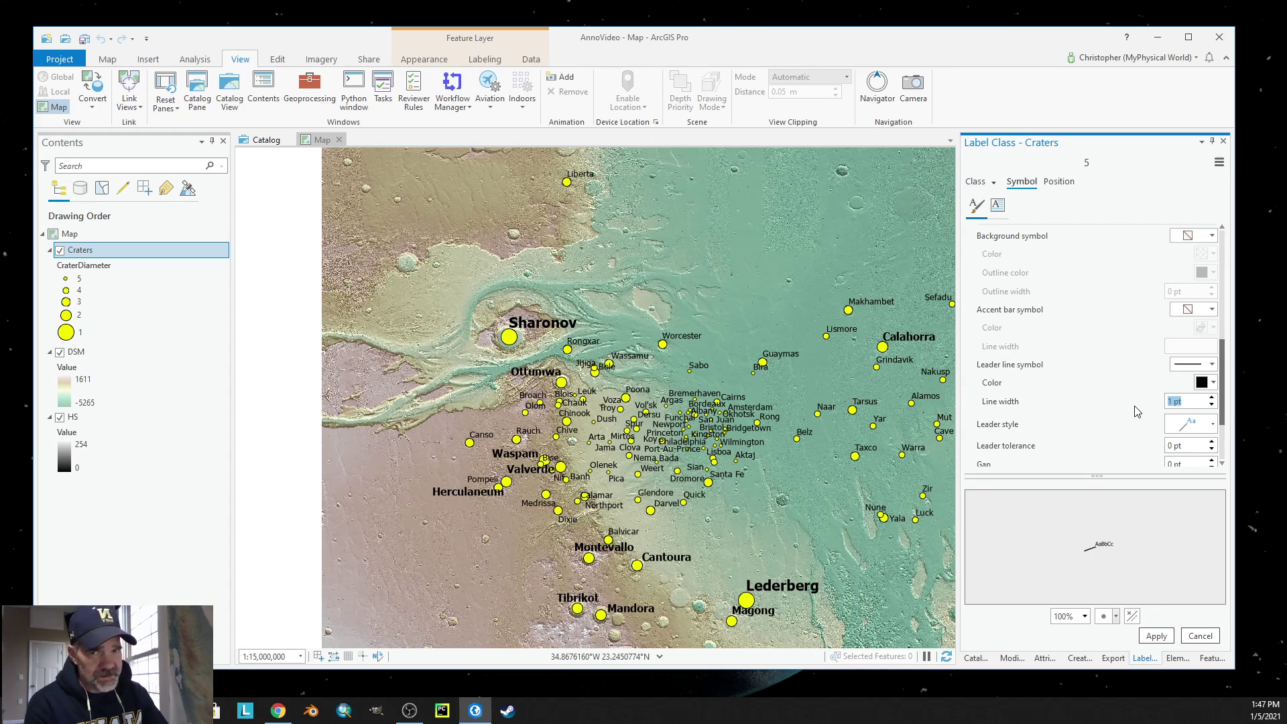
pyautogui.write('0.5')
pyautogui.press('Return')
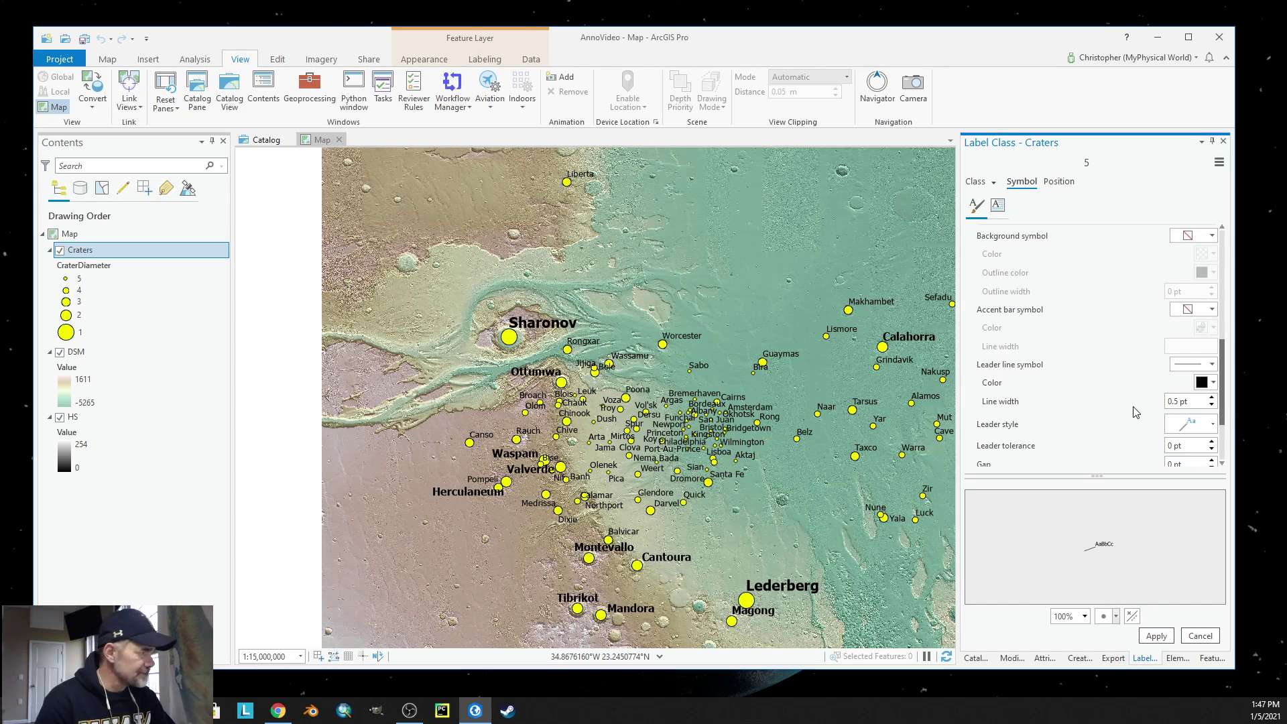
# Step: Choose the first leader style for the callout, apply the class 5 label symbol changes and close the label class settings
pyautogui.click(1214, 425)
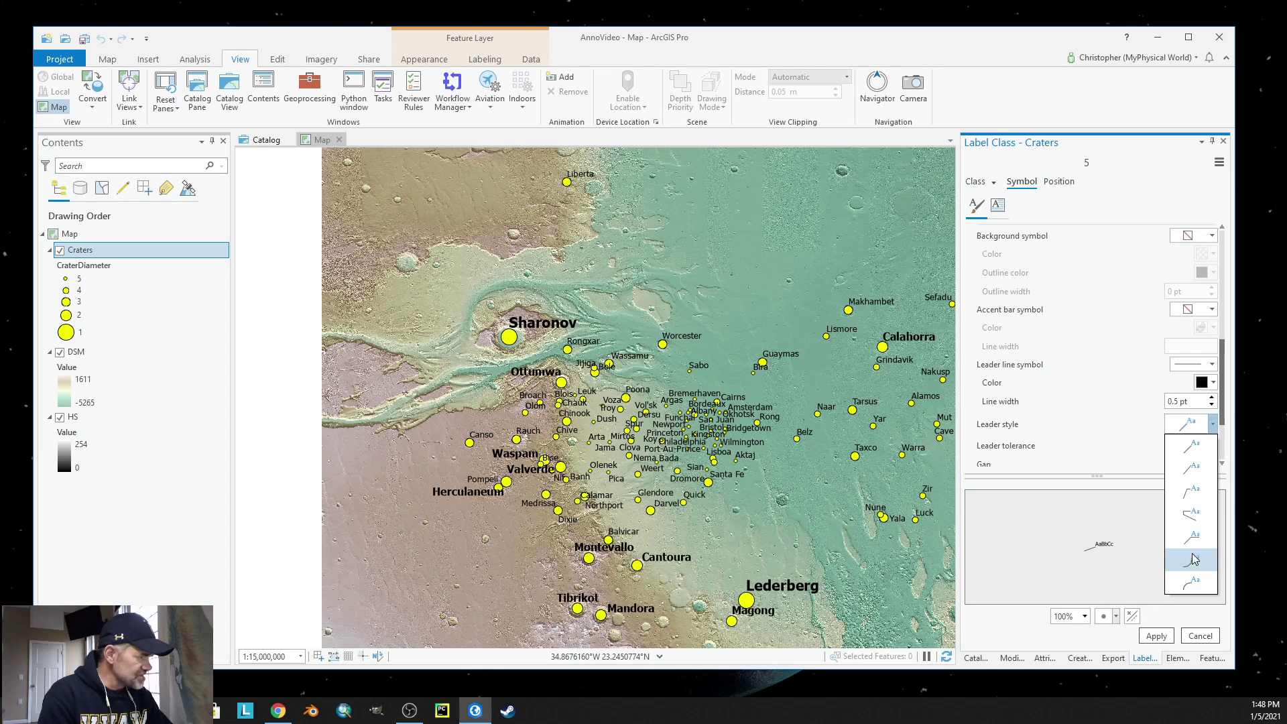
pyautogui.click(1191, 450)
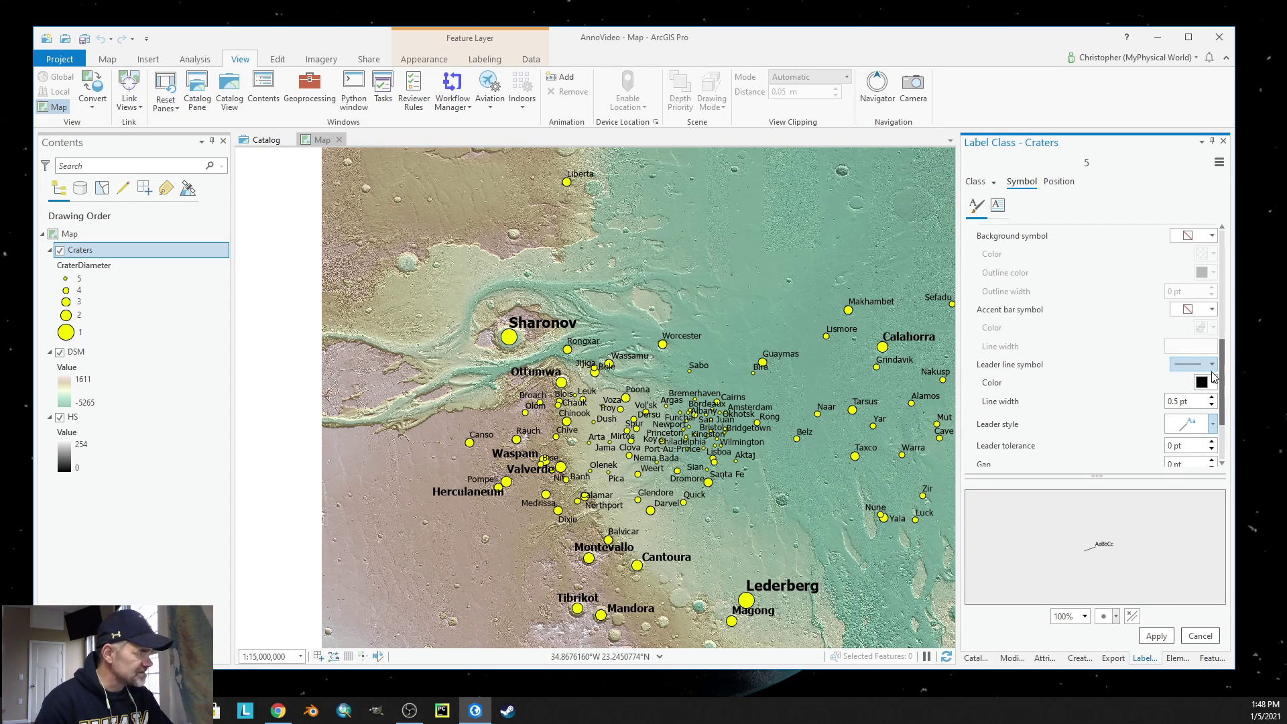
pyautogui.moveTo(1224, 404); pyautogui.dragTo(1221, 442)
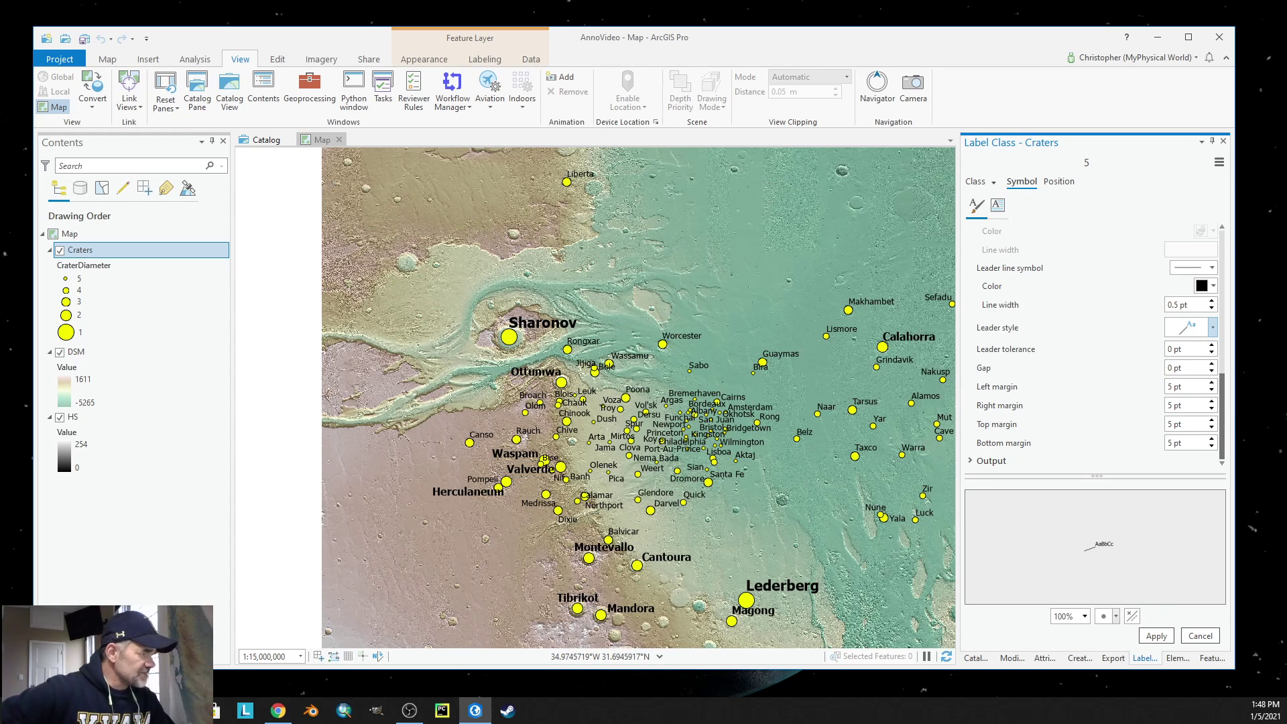
pyautogui.click(1158, 637)
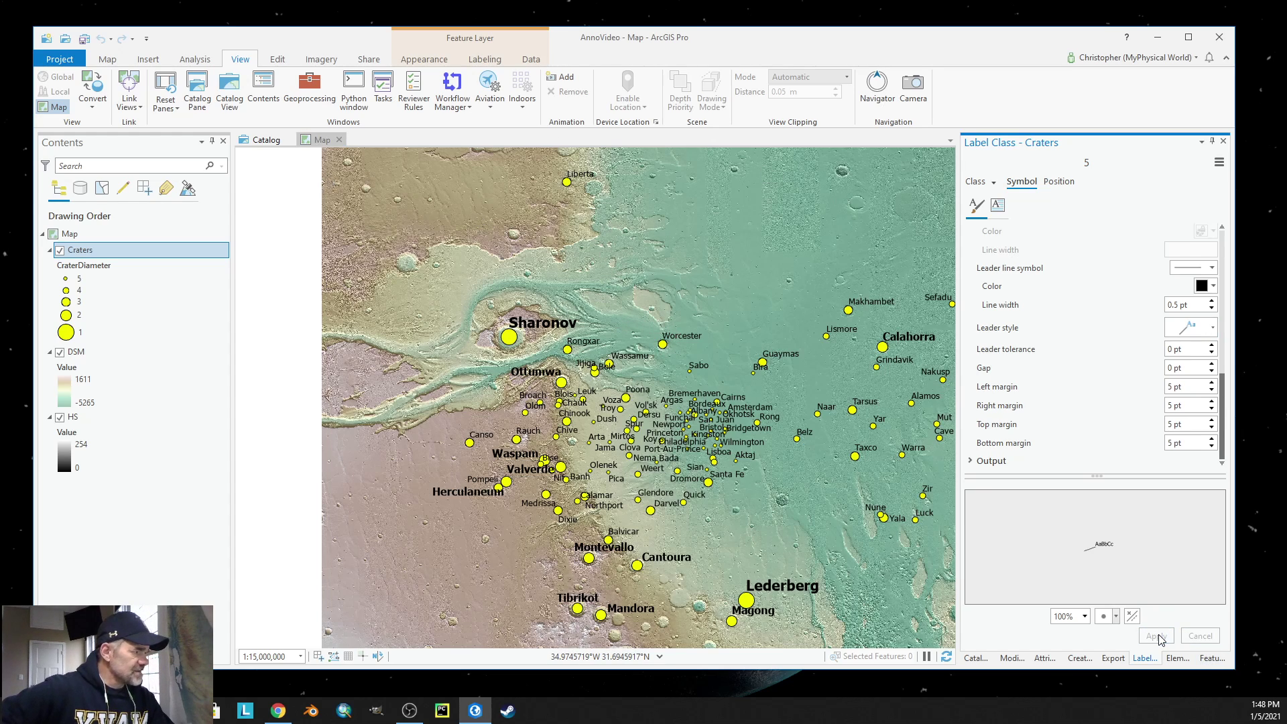
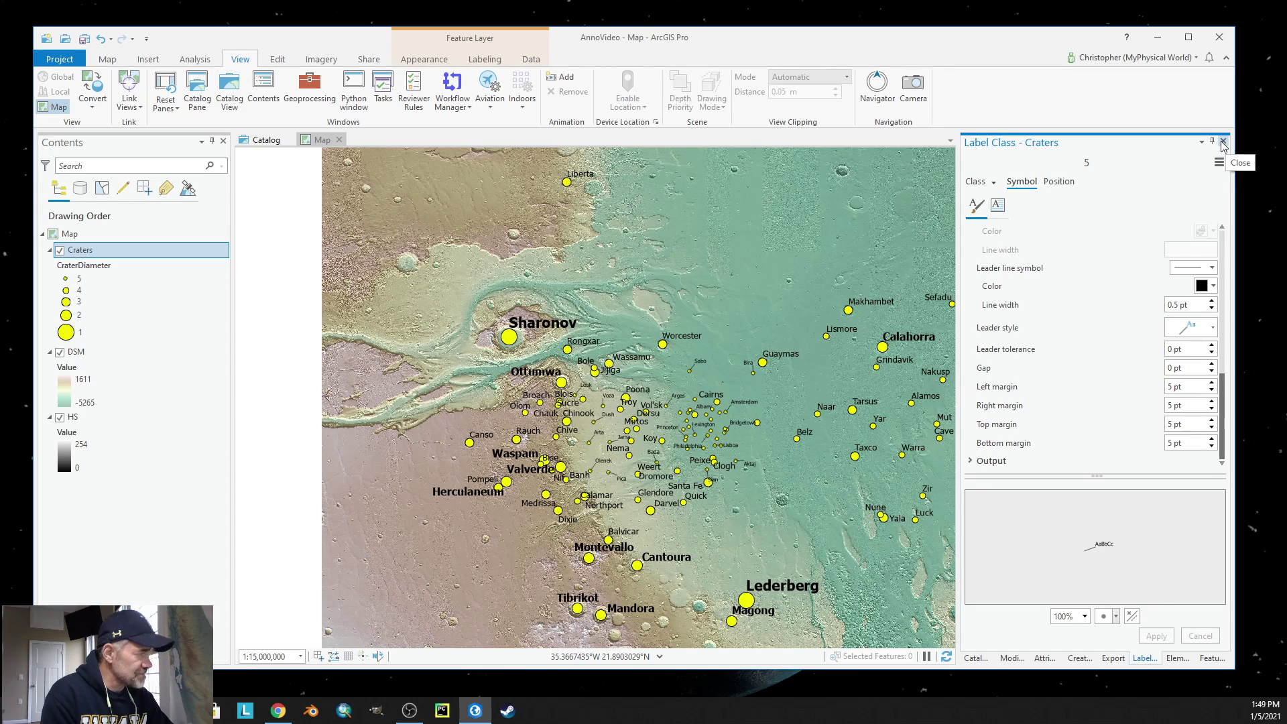
pyautogui.click(1223, 144)
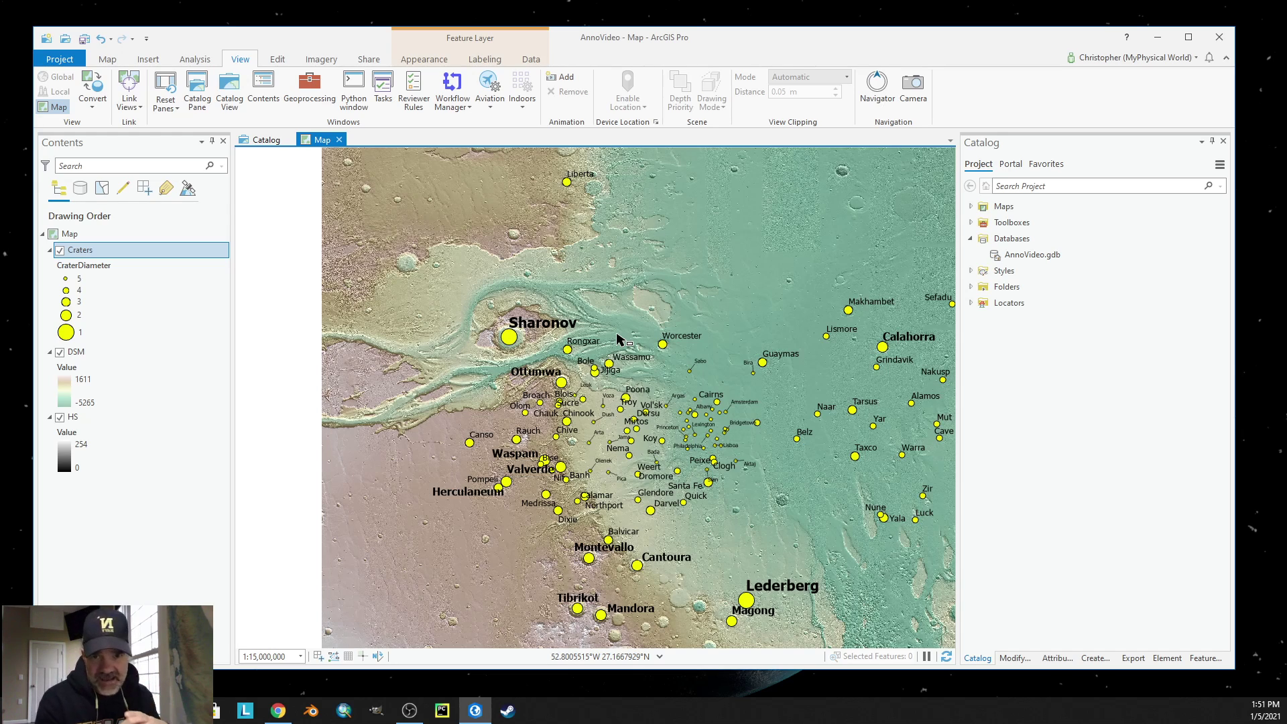
# Step: Create a feature dataset named MarsSurace in AnnoVideo.gdb using the DSM layer's coordinate system, and close the tool
pyautogui.rightClick(1022, 260)
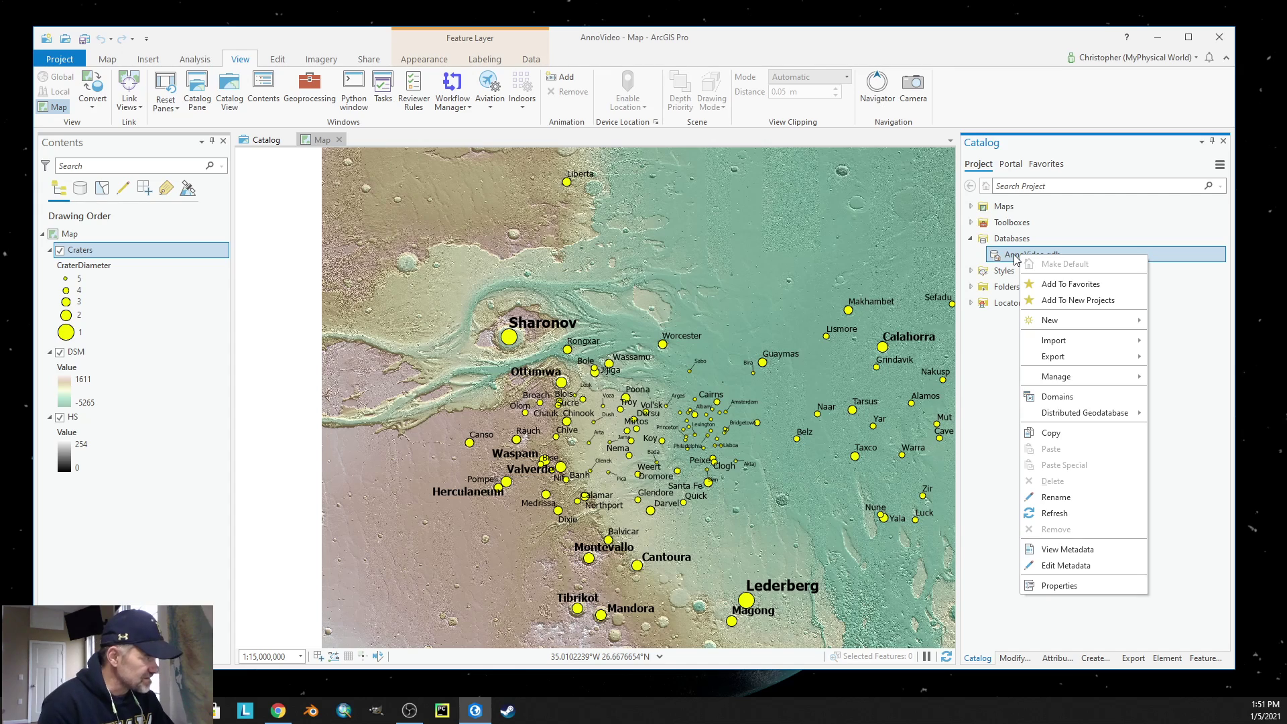
pyautogui.moveTo(1056, 322)
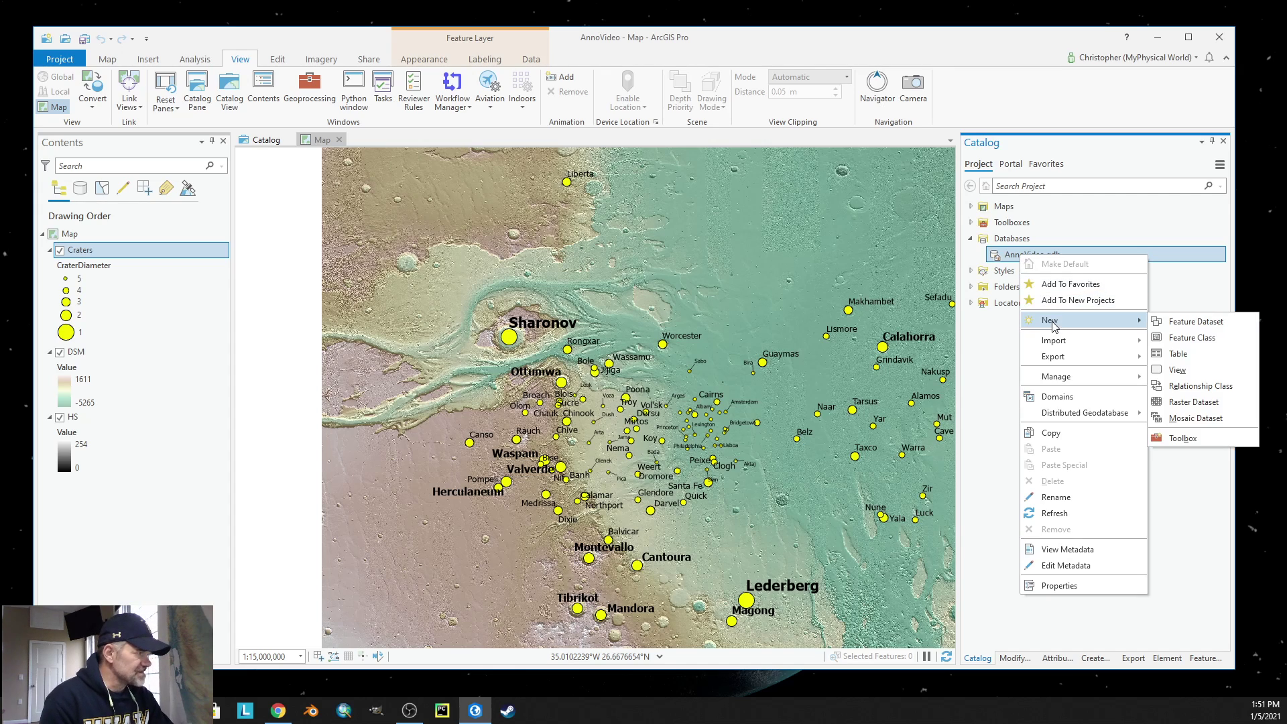
pyautogui.click(1181, 324)
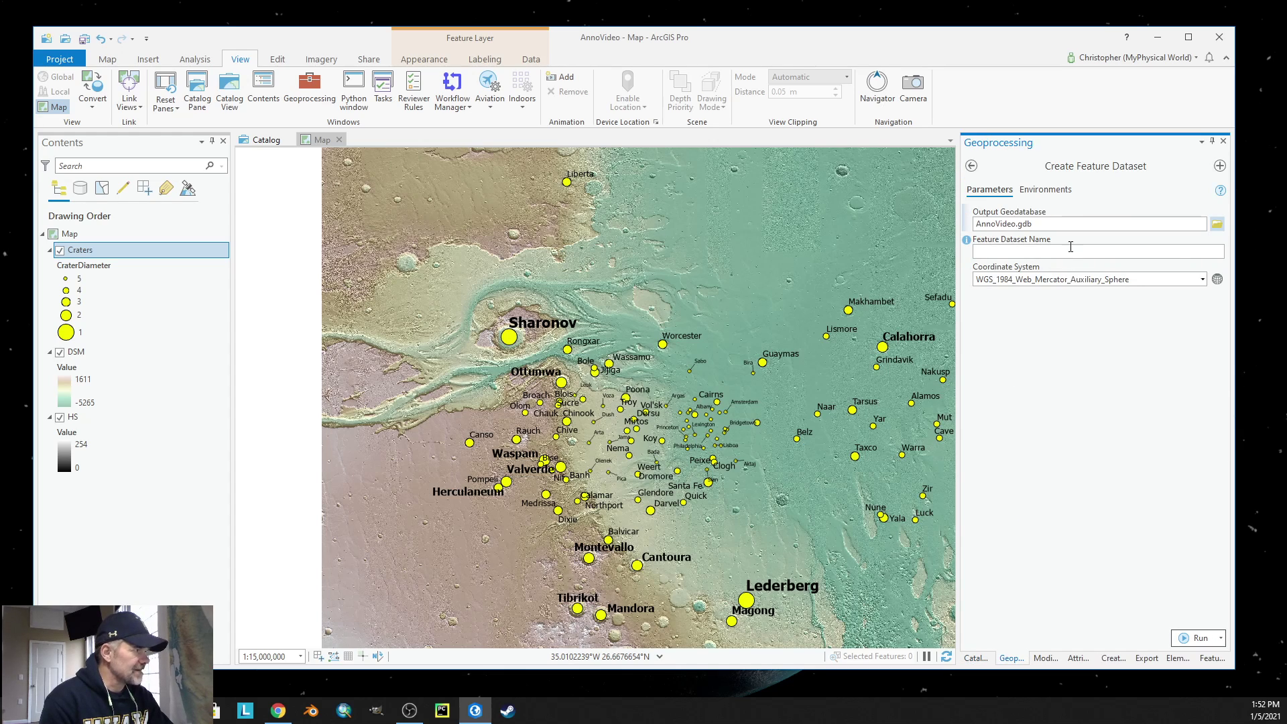
pyautogui.click(1015, 252)
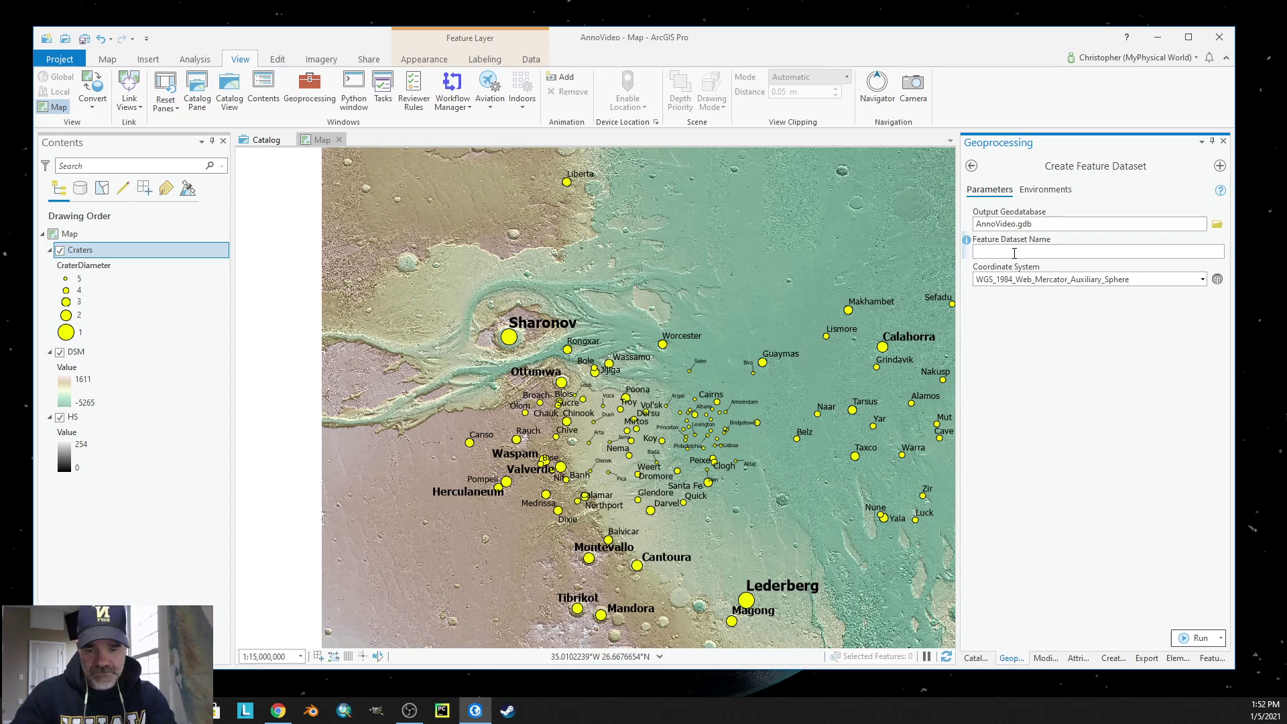
pyautogui.write('MarsSurace')
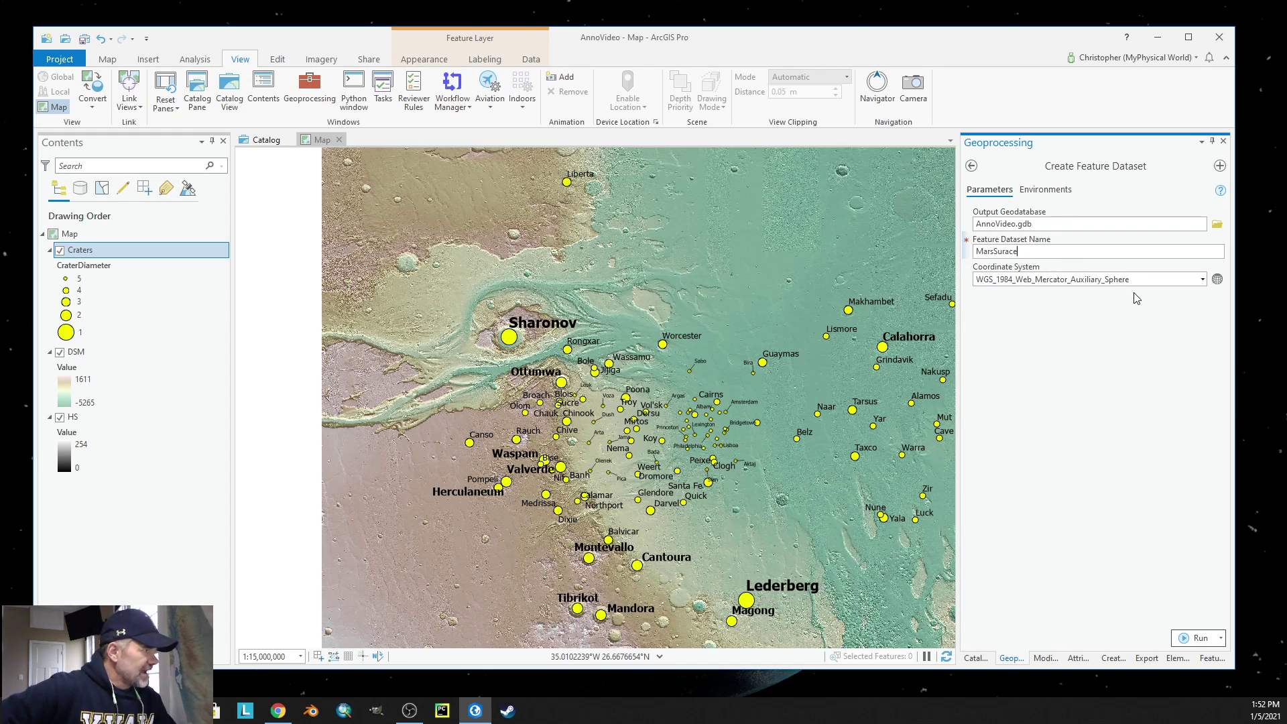
pyautogui.click(1201, 279)
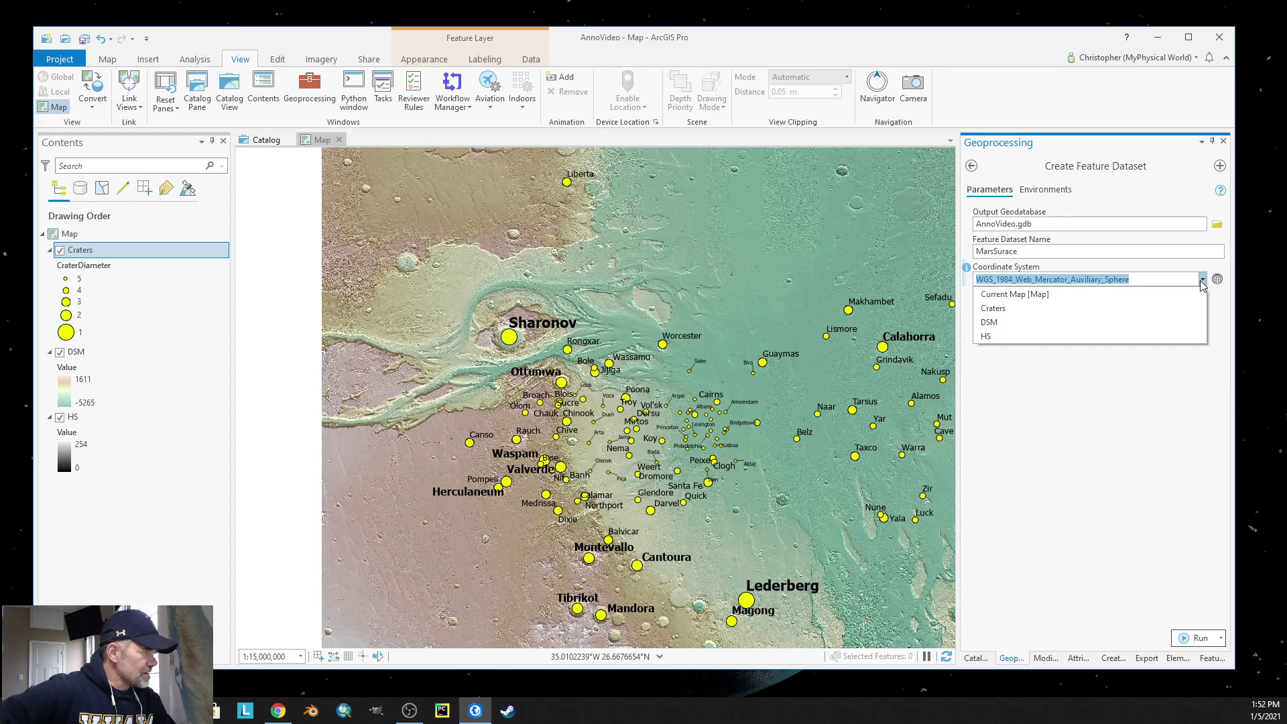
pyautogui.click(992, 321)
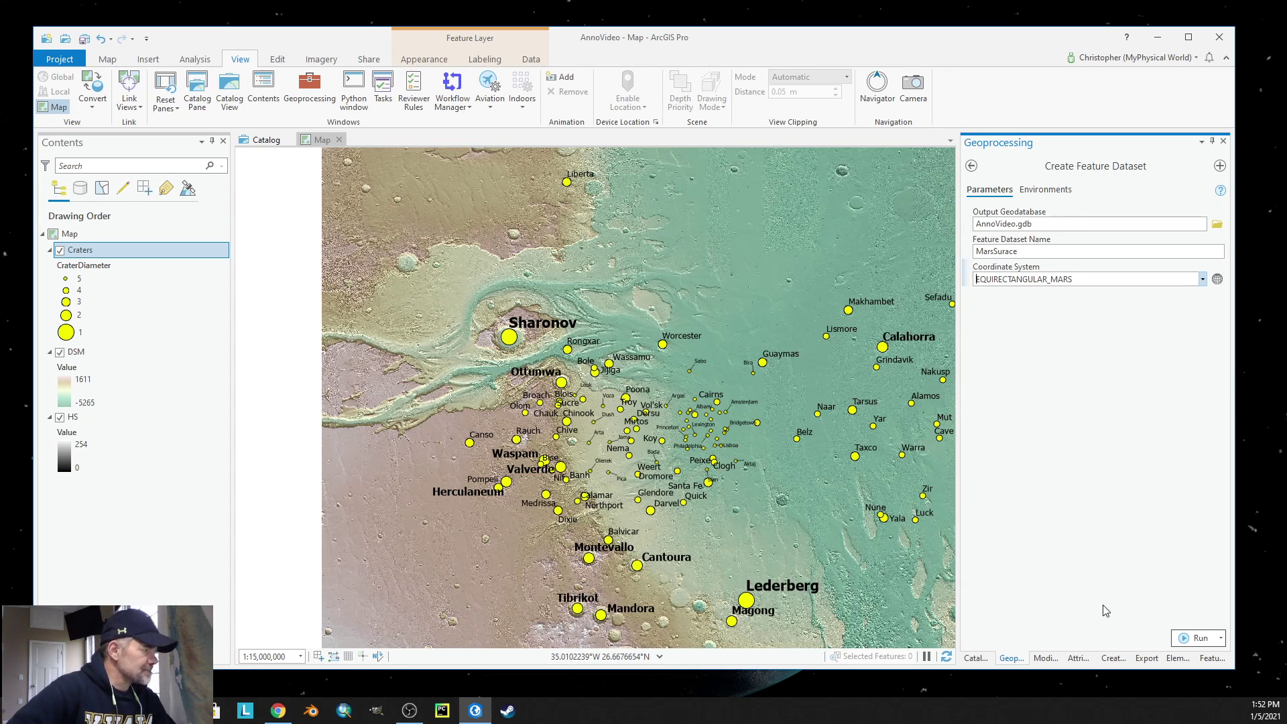
pyautogui.click(1184, 641)
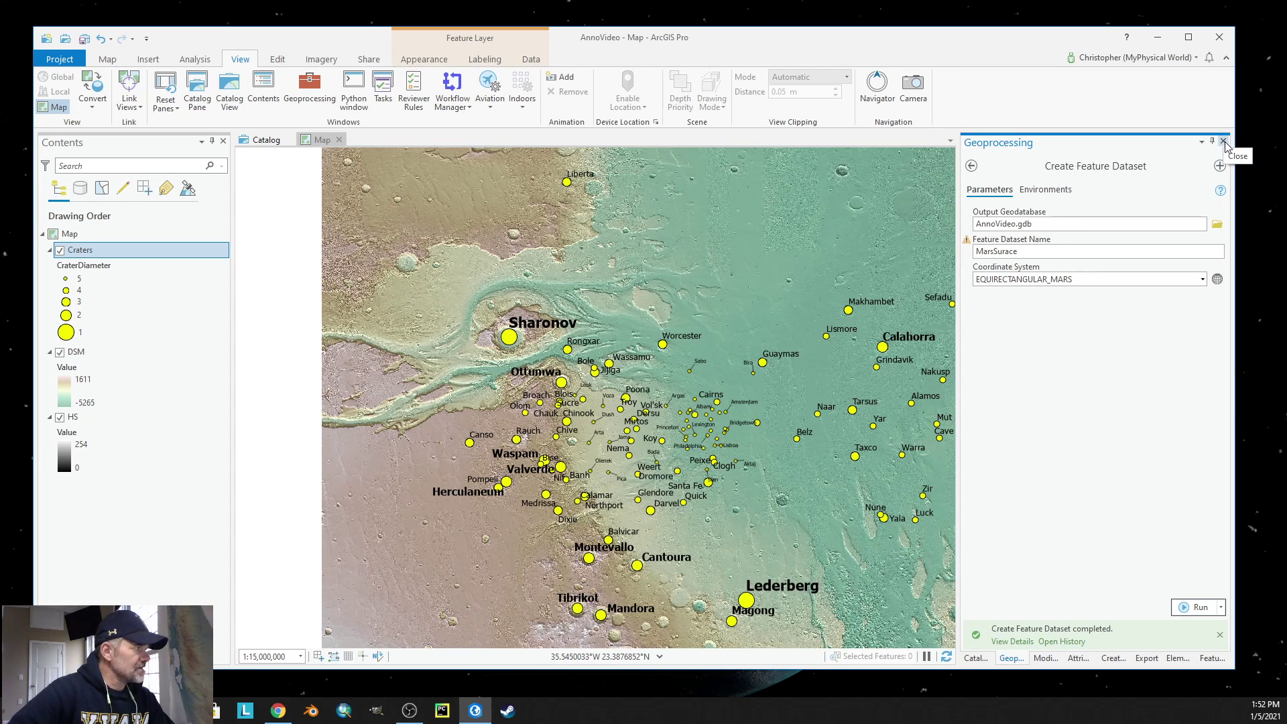
pyautogui.click(1222, 142)
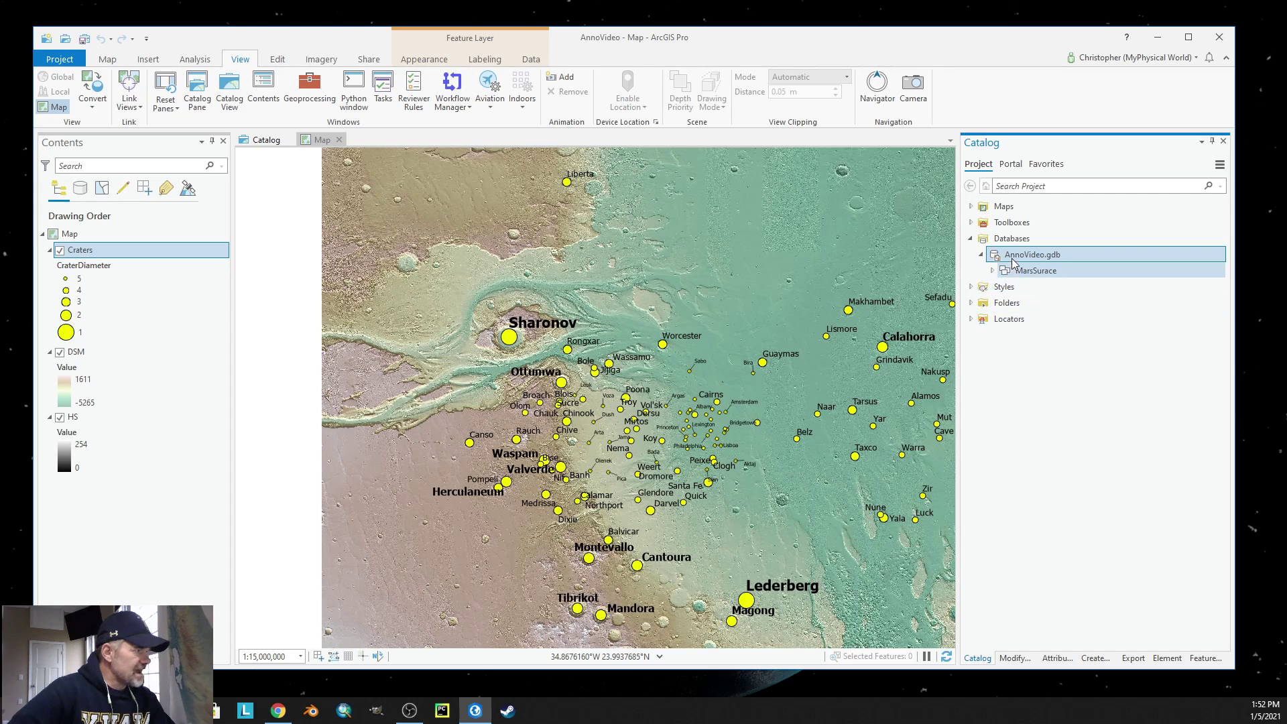
# Step: Import the Craters layer into the MarsSurace feature dataset as a feature class named MarsCraters, then expand the dataset
pyautogui.moveTo(1034, 259)
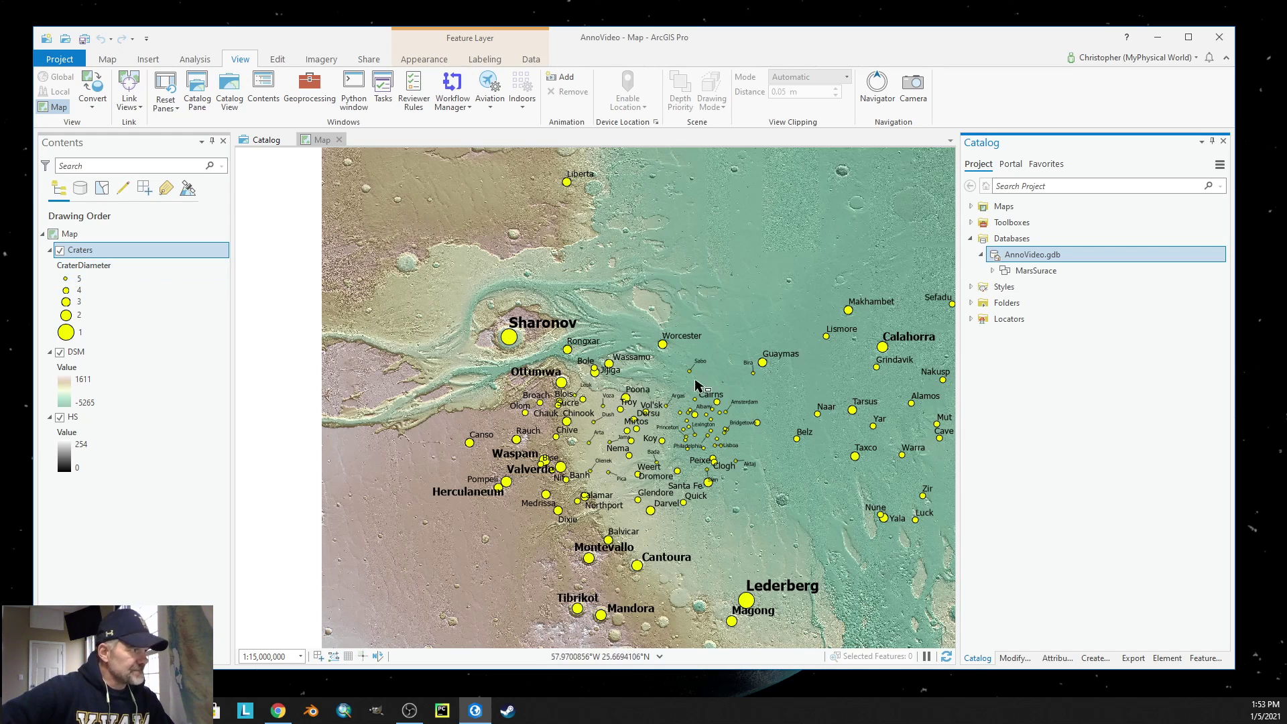
pyautogui.click(1045, 274)
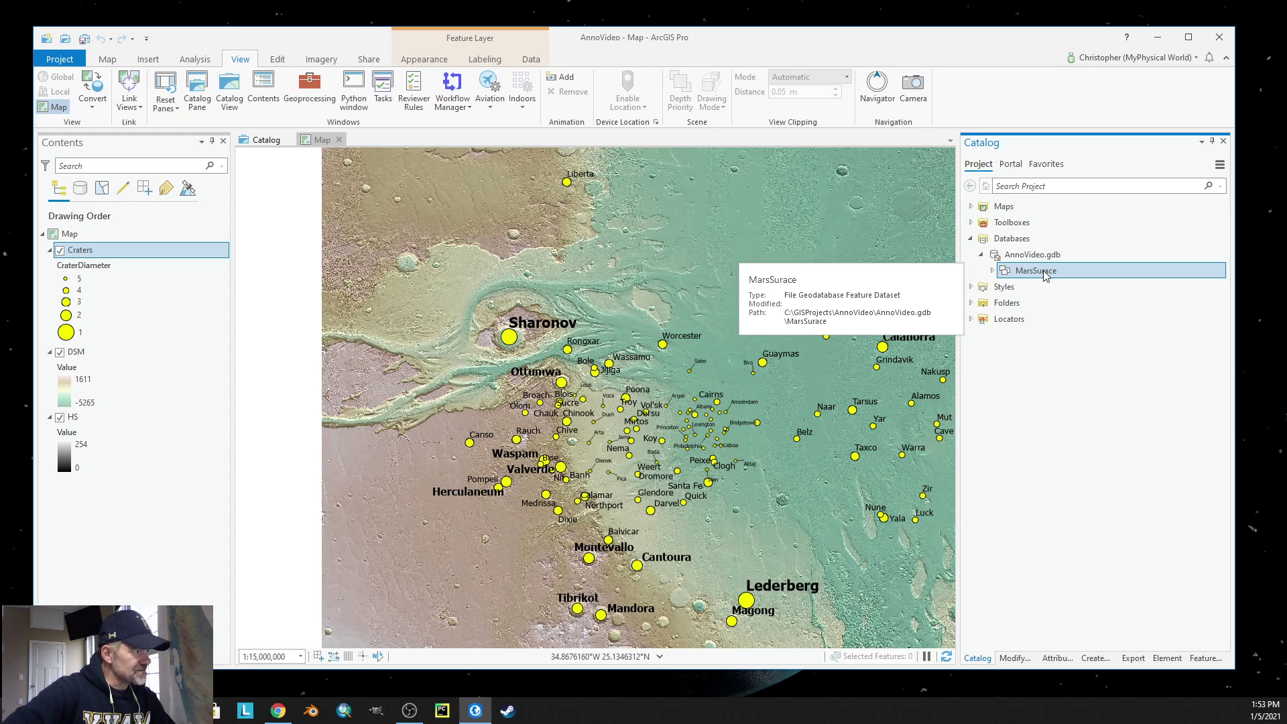
pyautogui.rightClick(1046, 276)
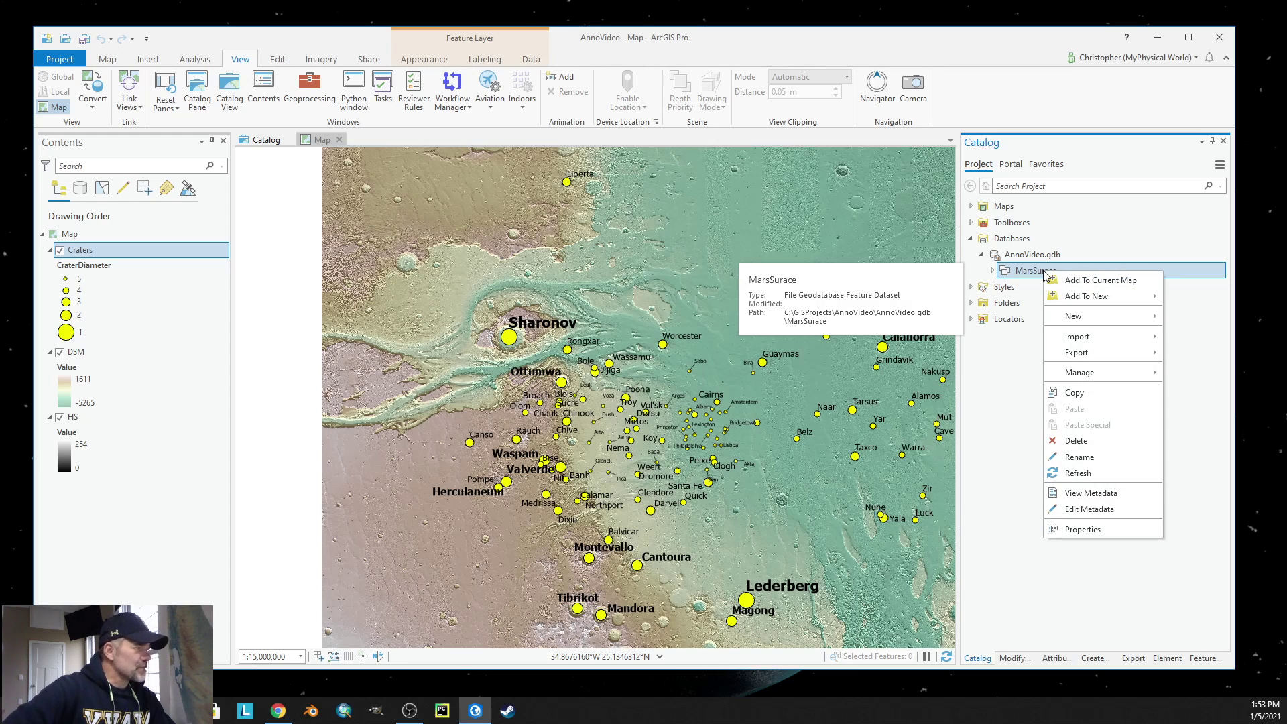
pyautogui.moveTo(1077, 342)
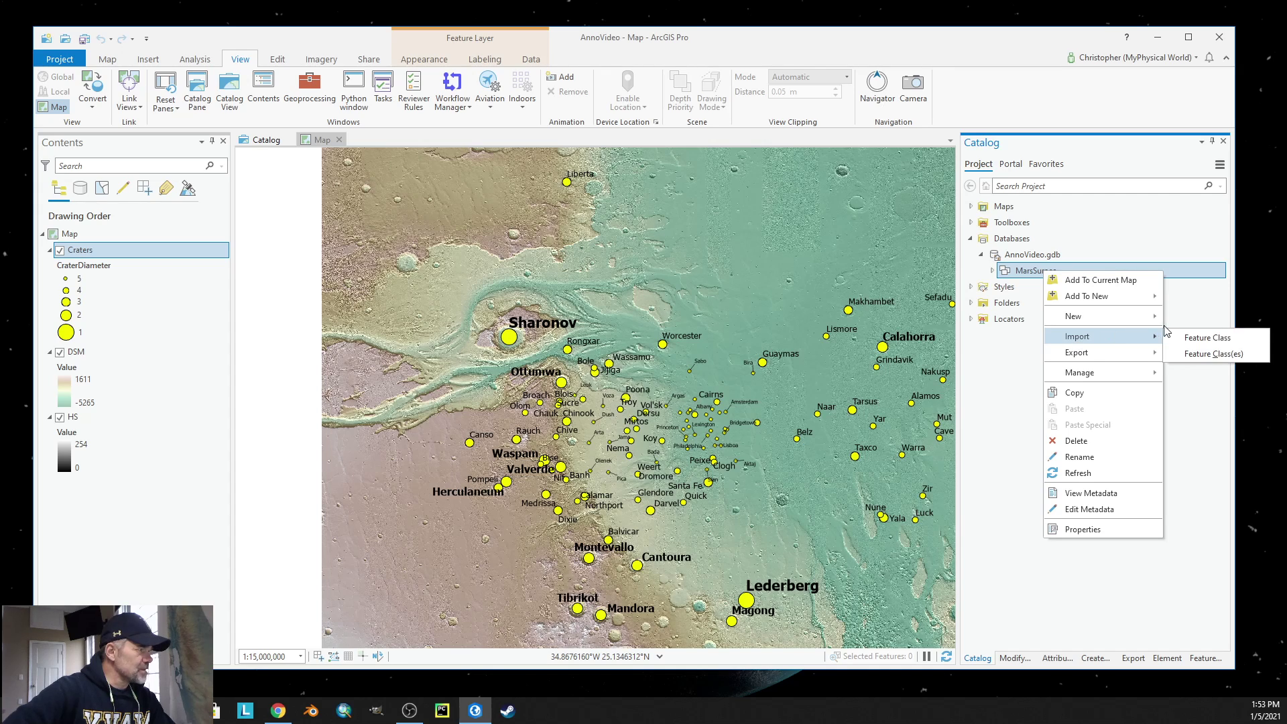
pyautogui.click(1190, 338)
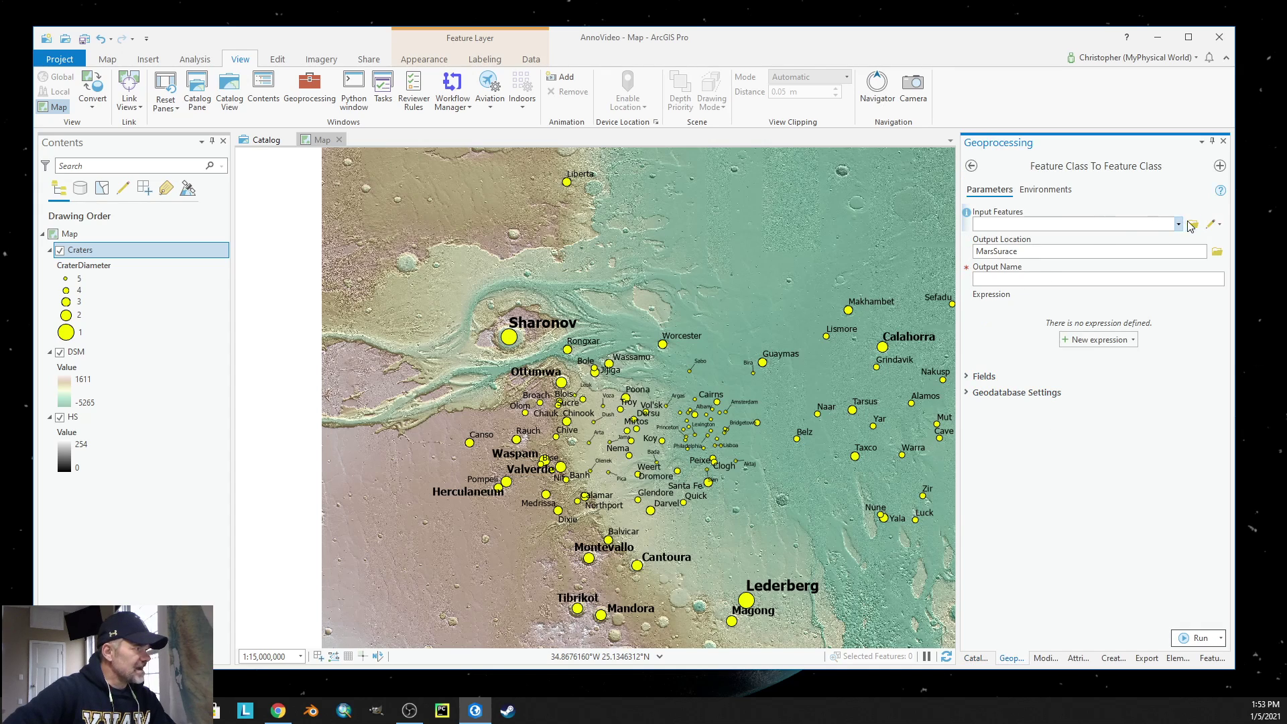
pyautogui.click(1179, 224)
pyautogui.click(1006, 238)
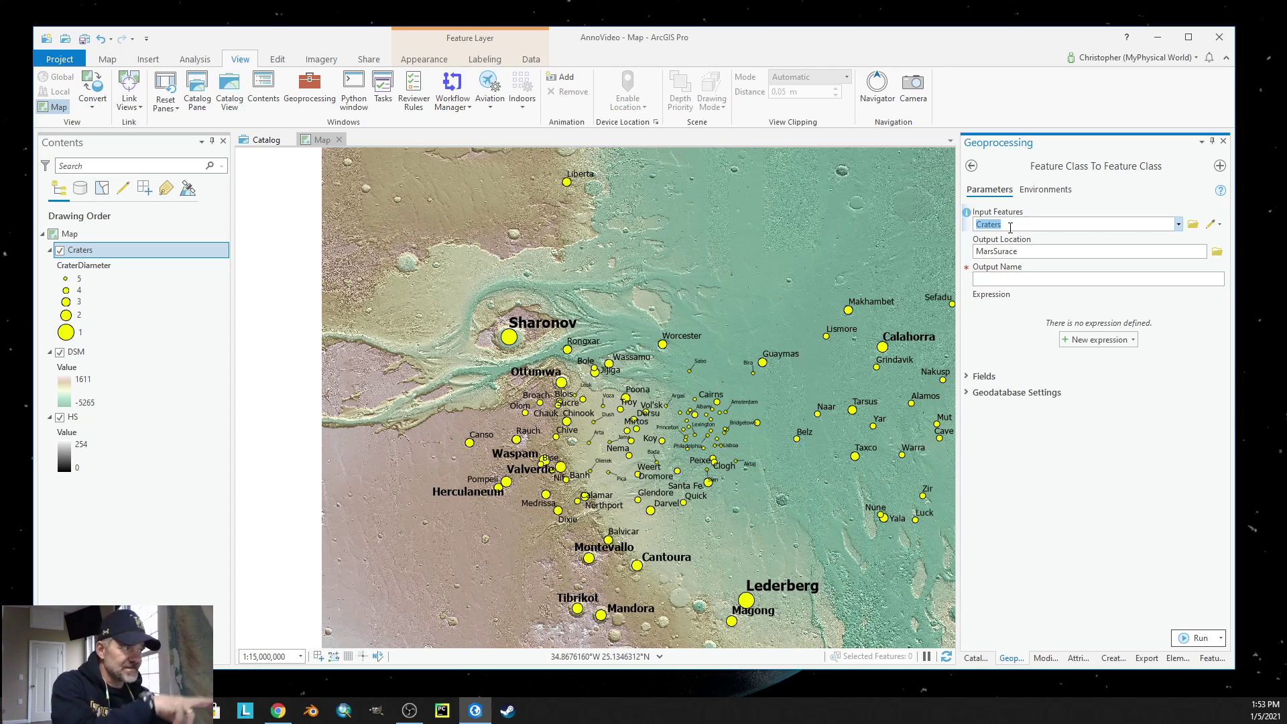
pyautogui.click(1006, 280)
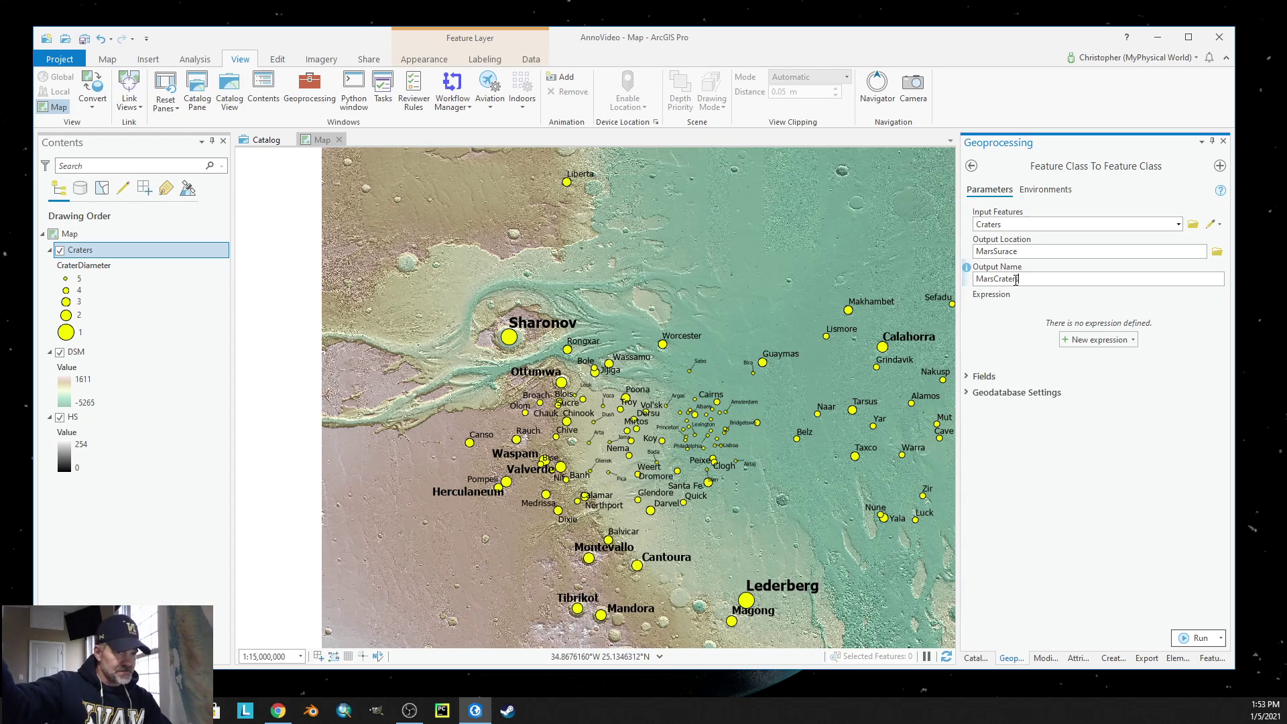
pyautogui.click(1193, 640)
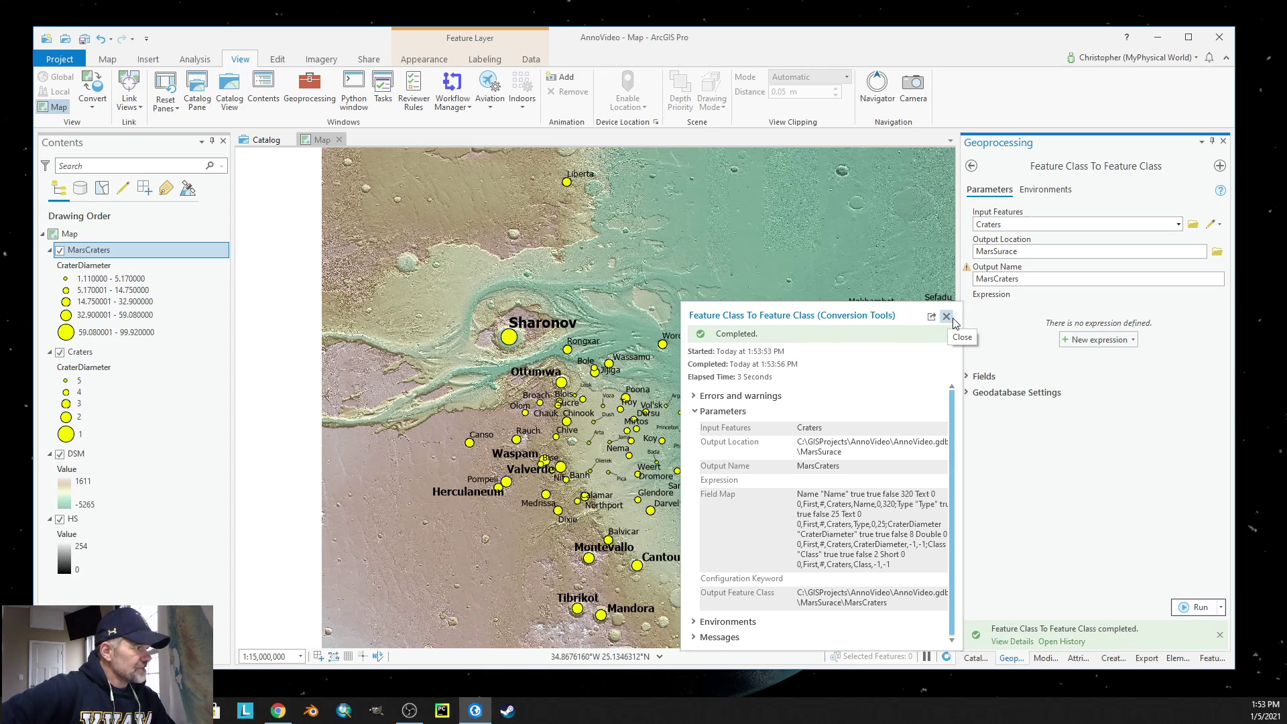
pyautogui.click(946, 318)
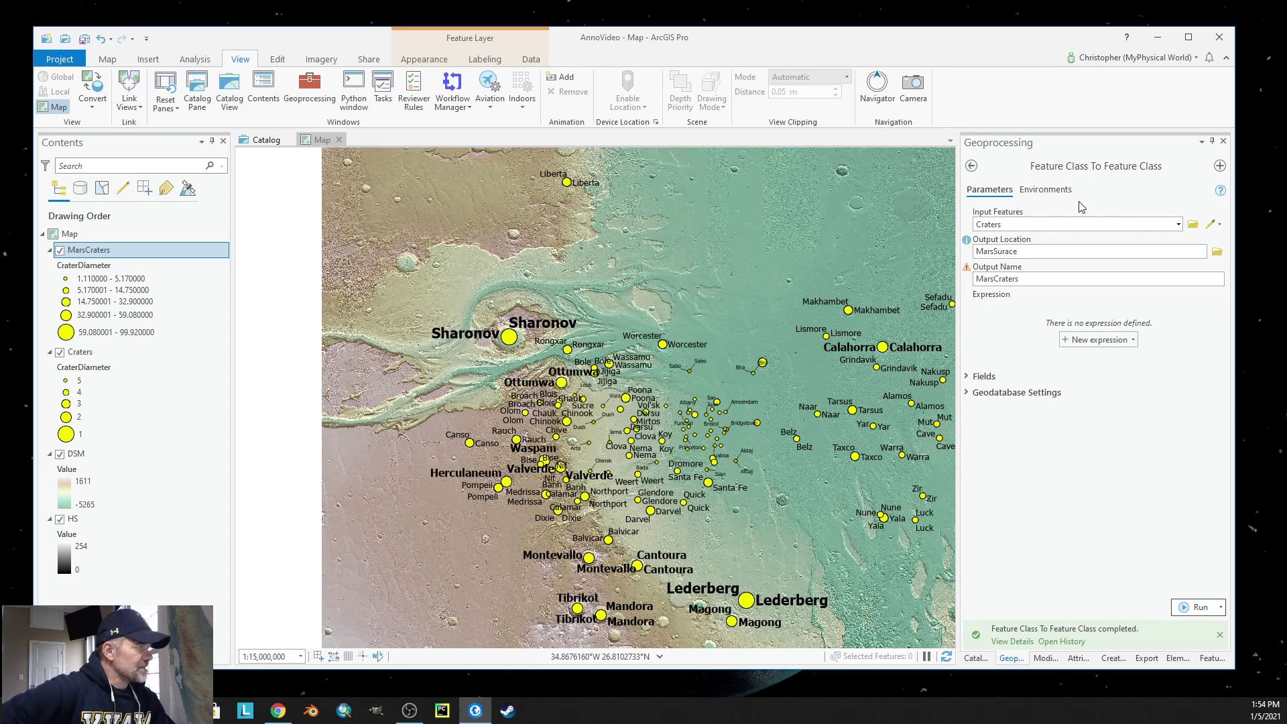
pyautogui.click(1224, 141)
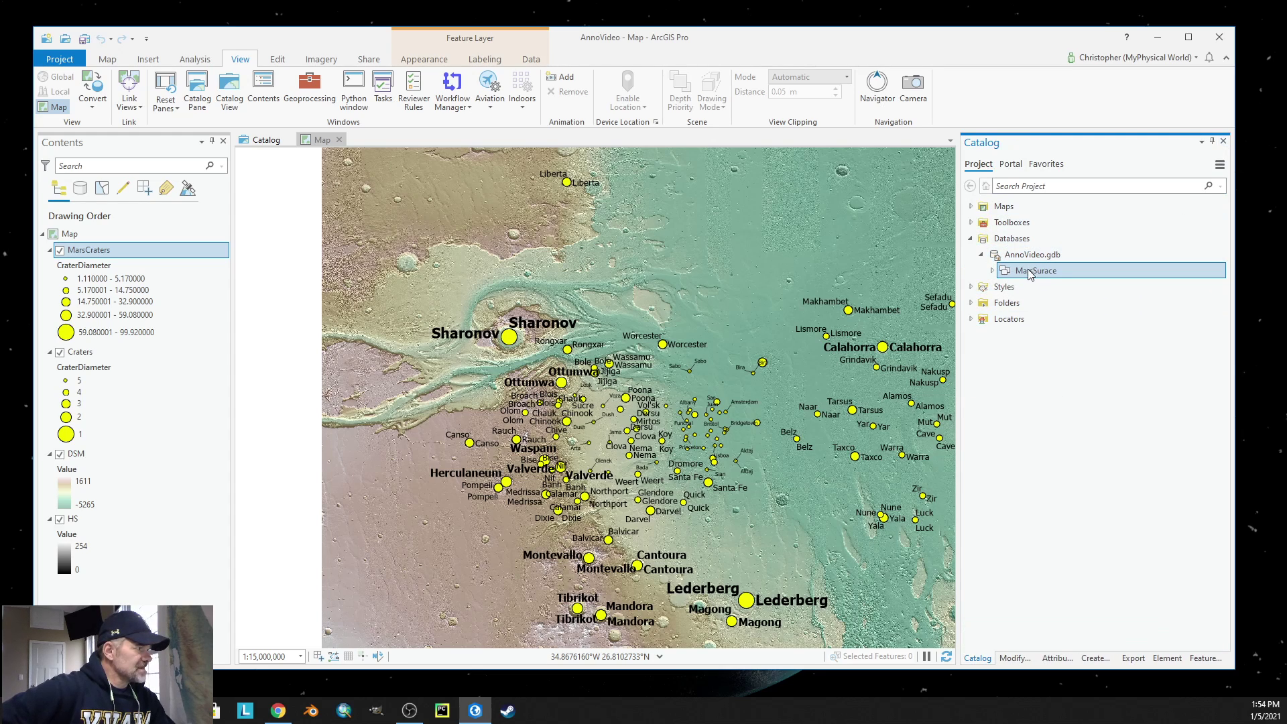
pyautogui.click(993, 271)
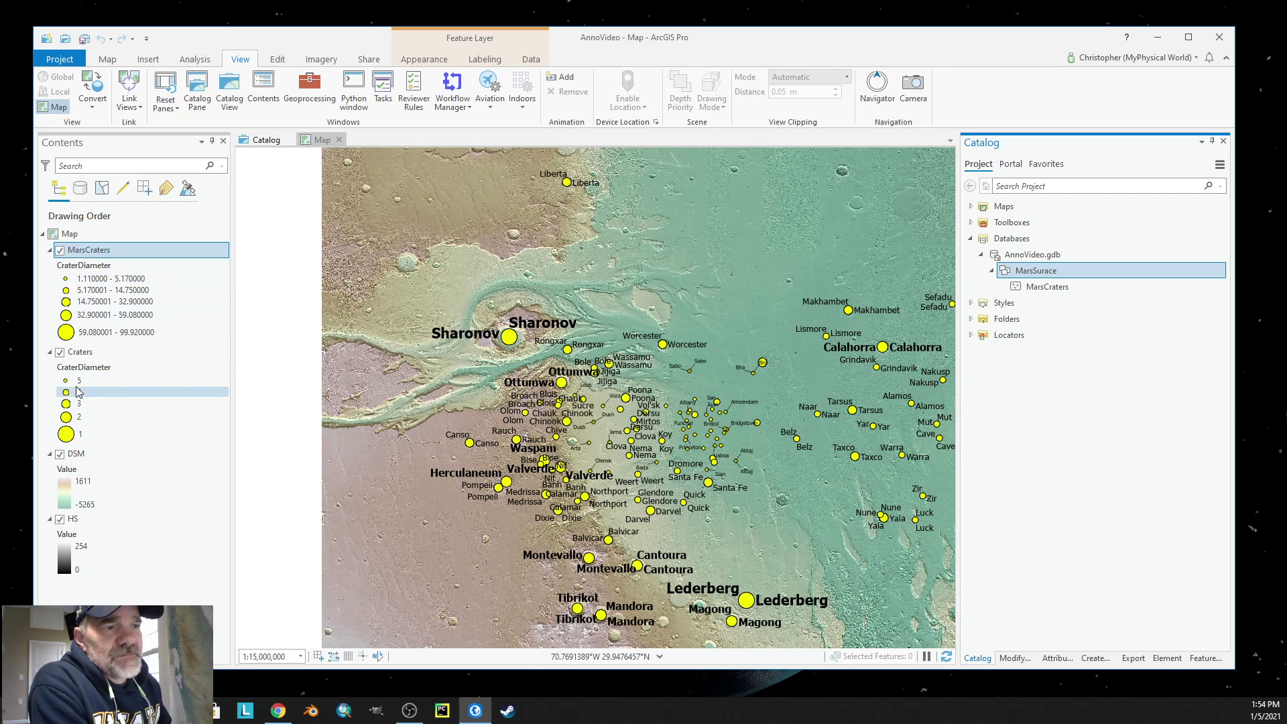
# Step: In the MarsCraters symbology, relabel the smallest diameter class as 5 and the second smallest as 4
pyautogui.click(94, 303)
pyautogui.click(66, 279)
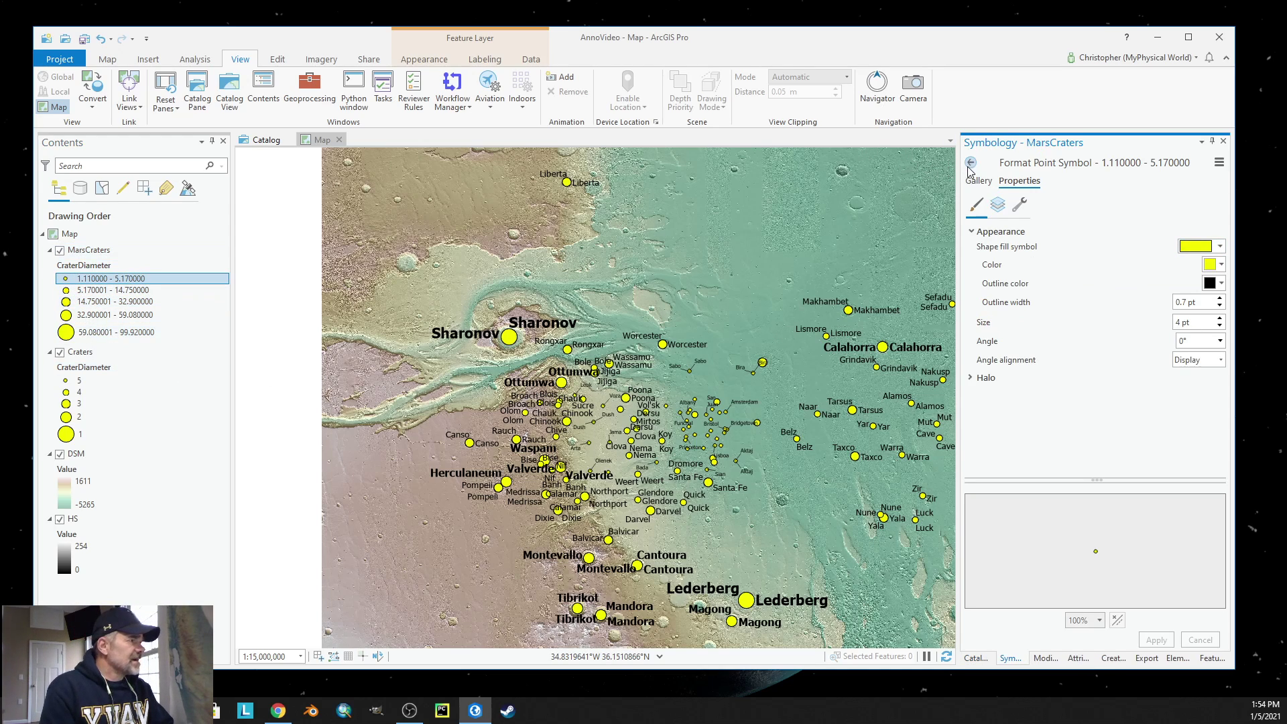
pyautogui.click(971, 164)
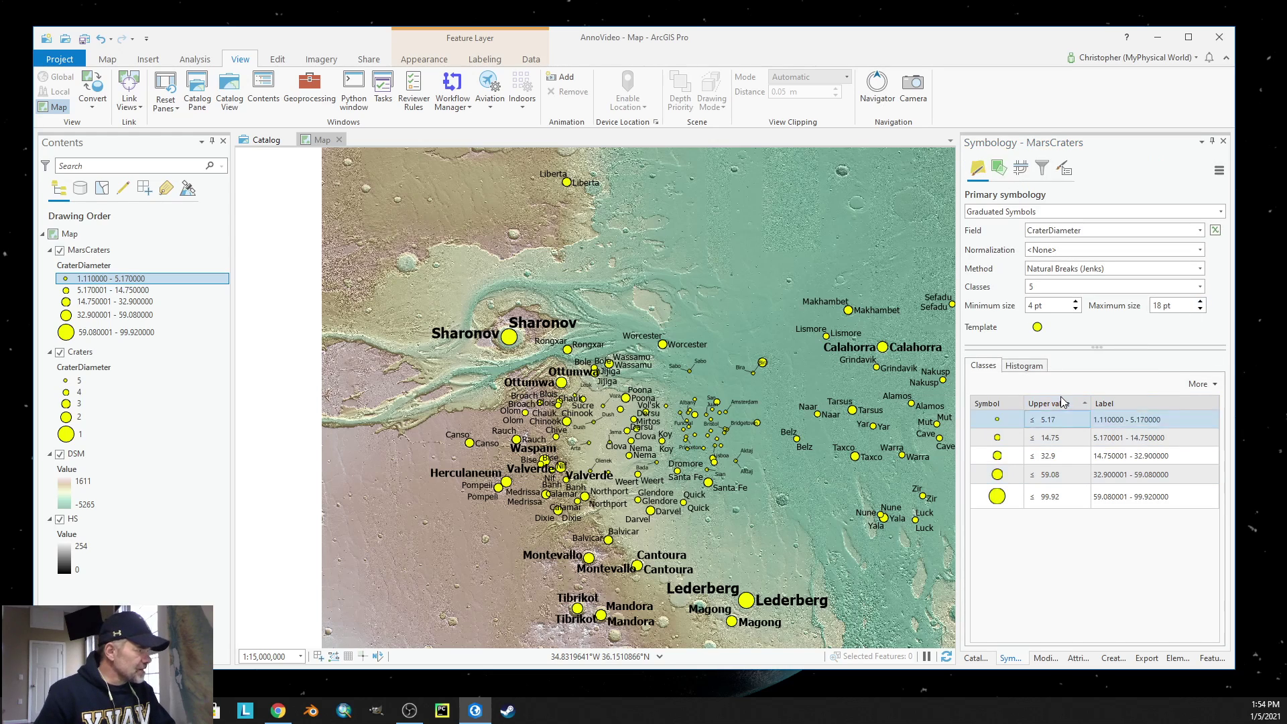
pyautogui.click(1131, 421)
pyautogui.click(1130, 420)
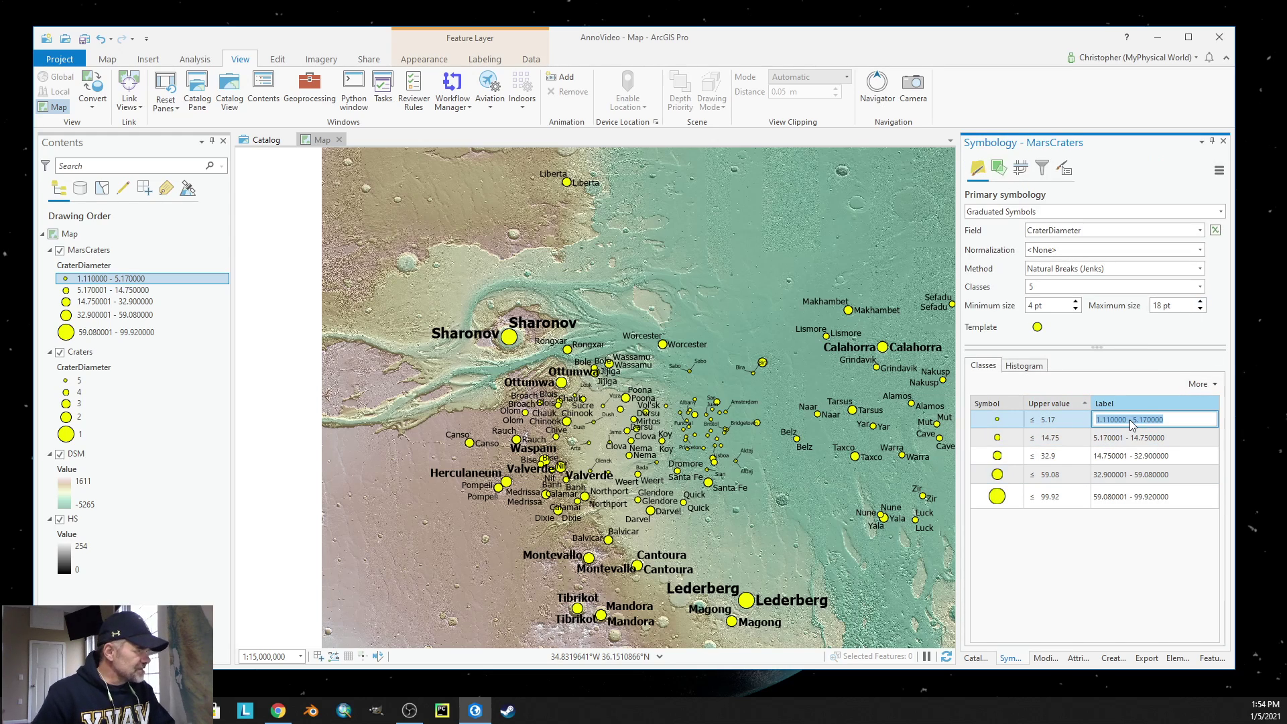
pyautogui.write('5')
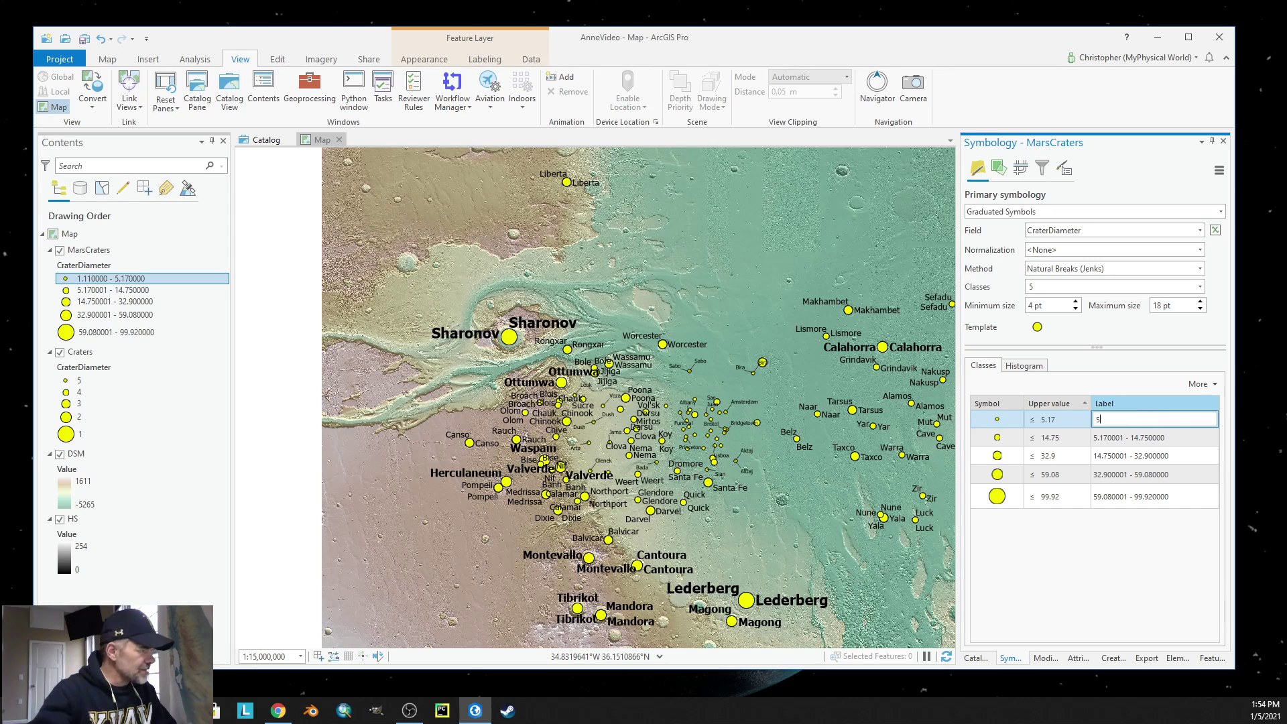
pyautogui.click(1138, 439)
pyautogui.click(1140, 439)
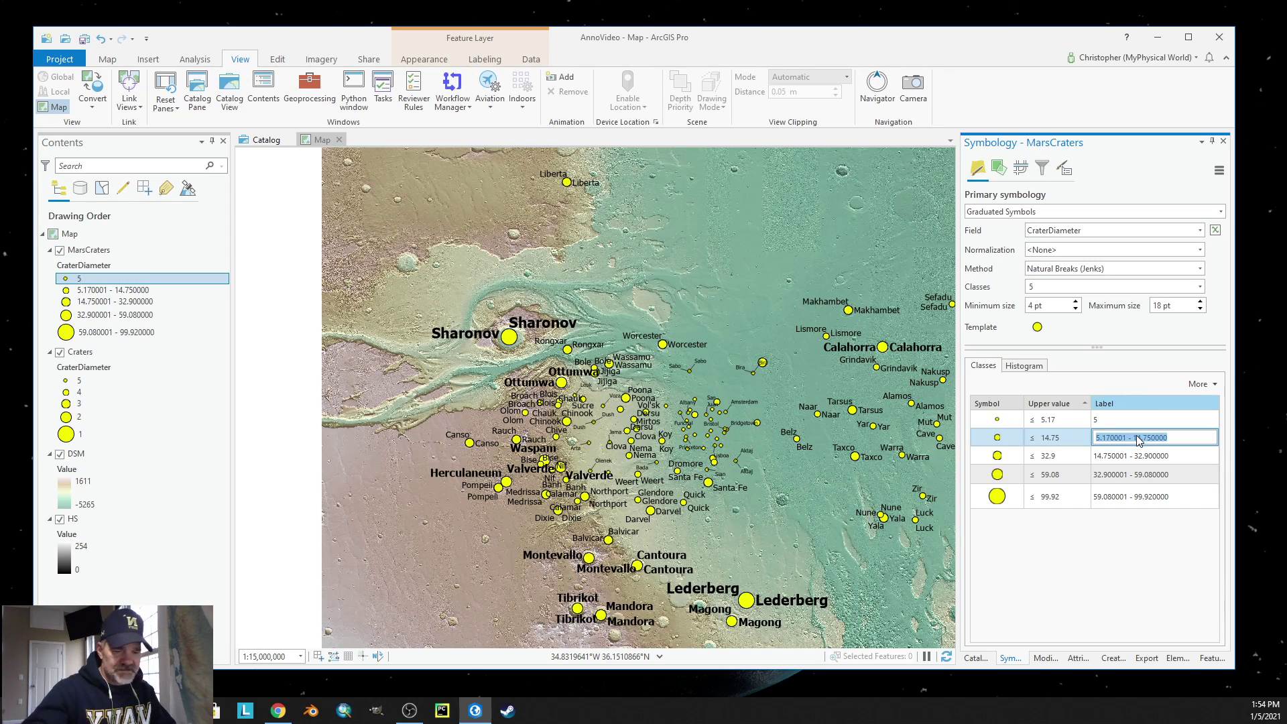
pyautogui.write('4')
# Step: Relabel the three largest MarsCraters diameter classes as 3, 2 and 1 in ascending size order, and close the symbology settings
pyautogui.click(1133, 457)
pyautogui.click(1133, 458)
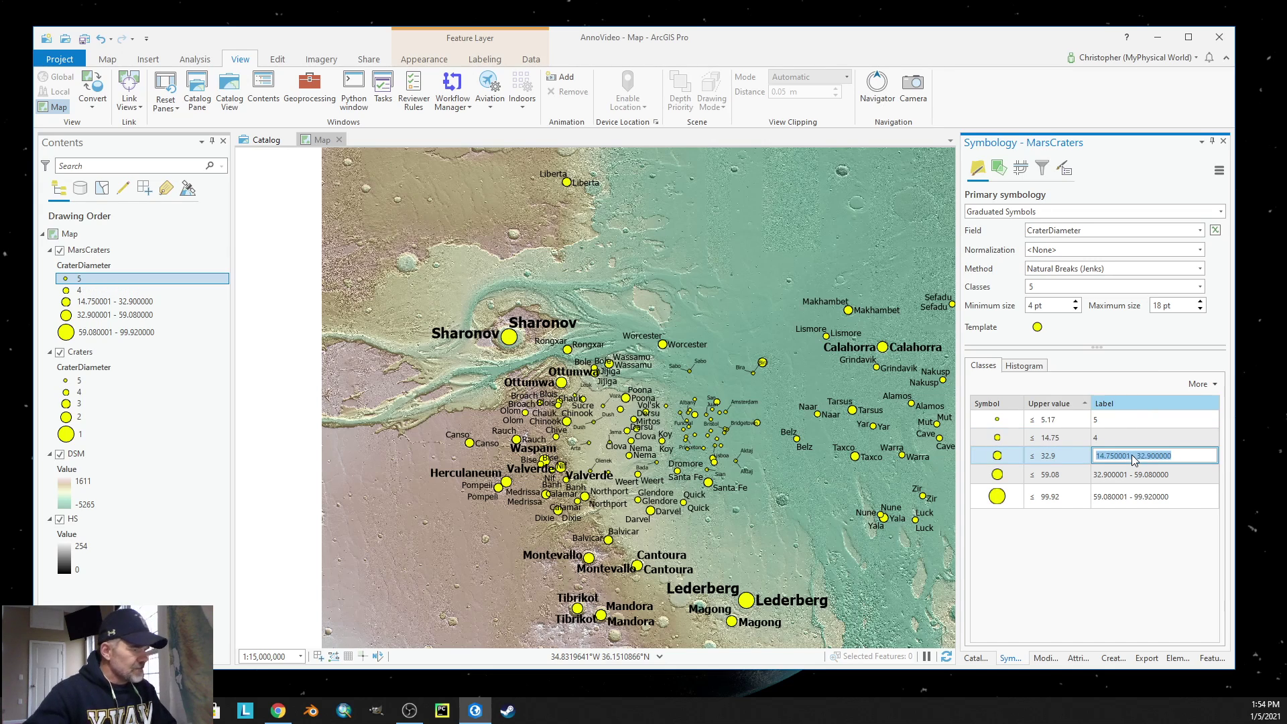
pyautogui.write('3')
pyautogui.click(1137, 476)
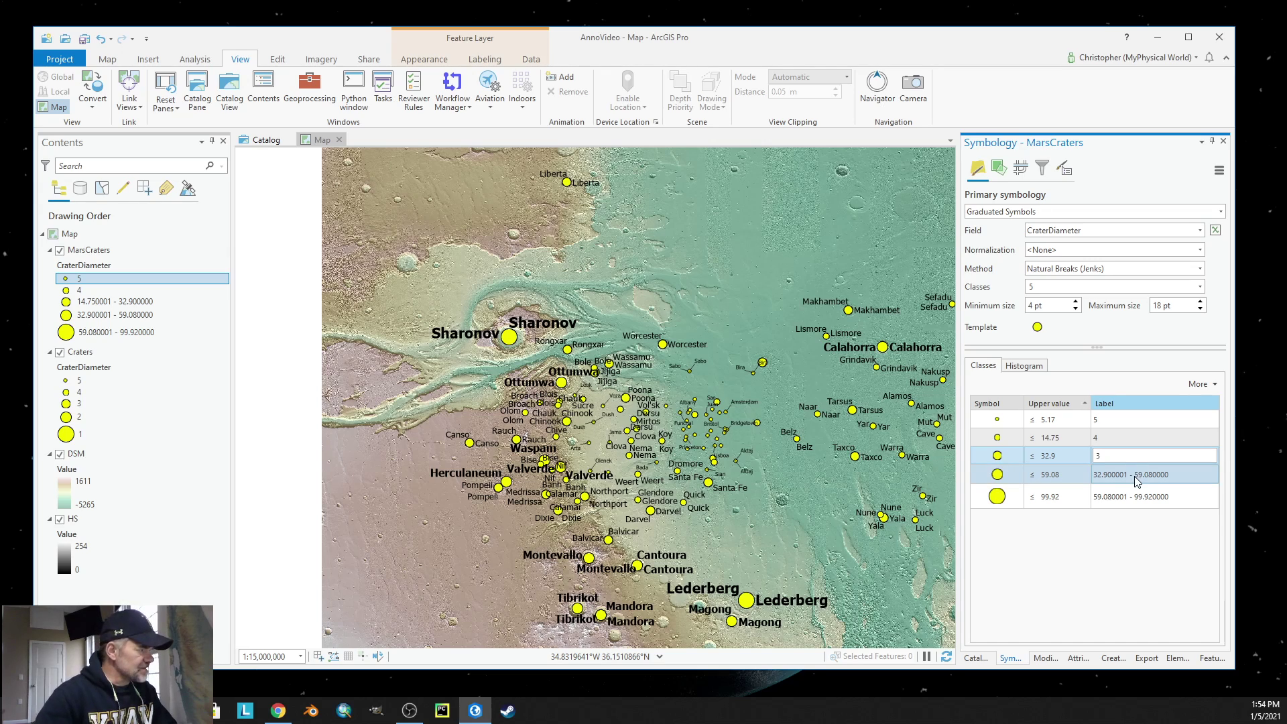
pyautogui.click(1137, 477)
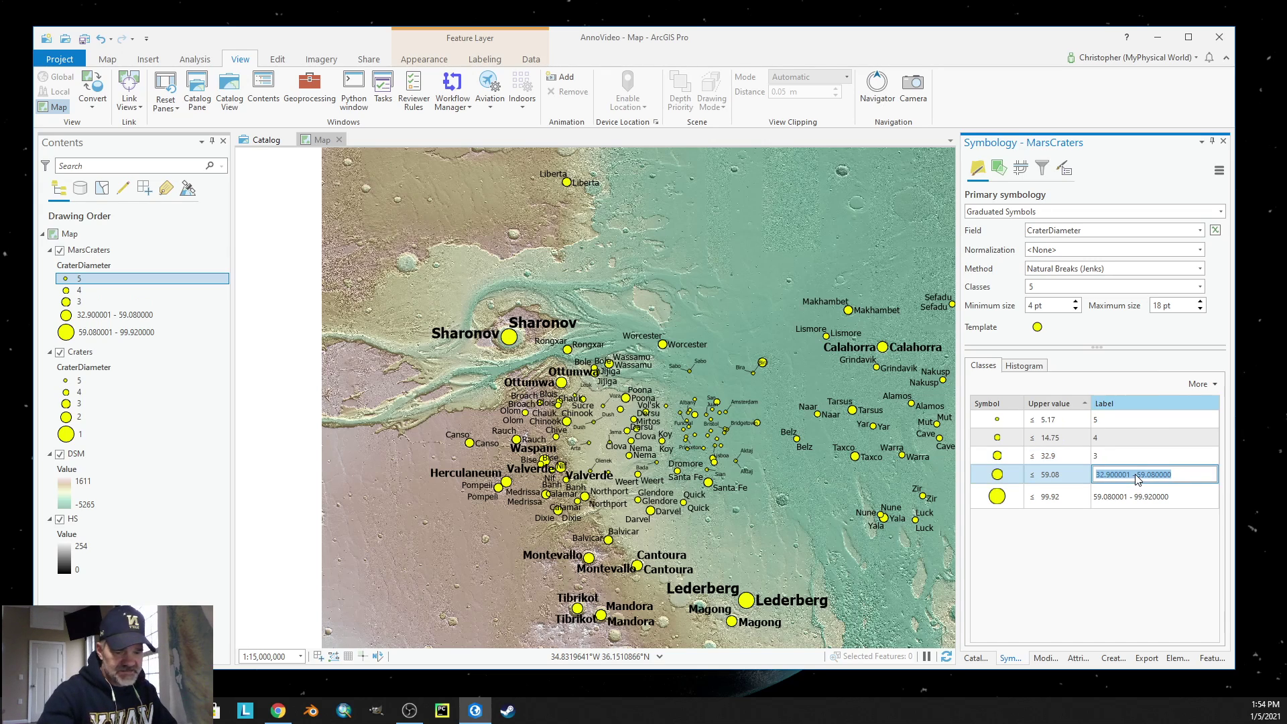
pyautogui.write('2')
pyautogui.click(1136, 496)
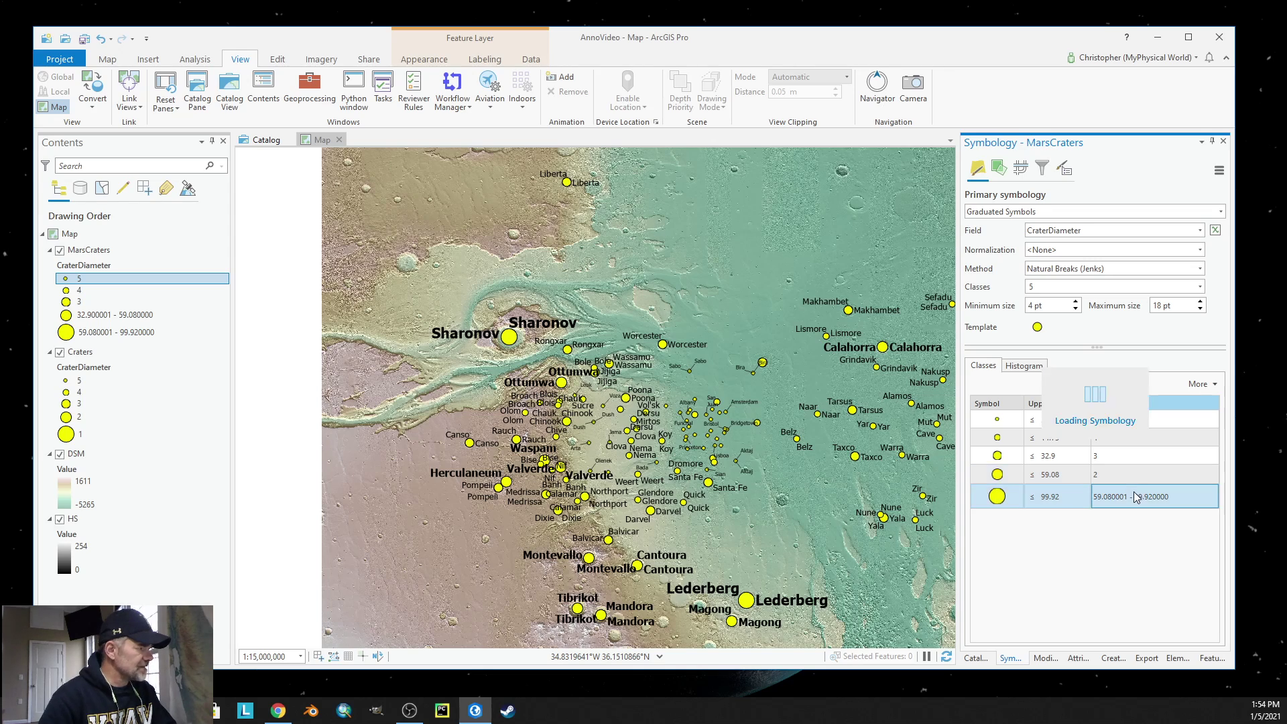
pyautogui.click(1135, 495)
pyautogui.write('1')
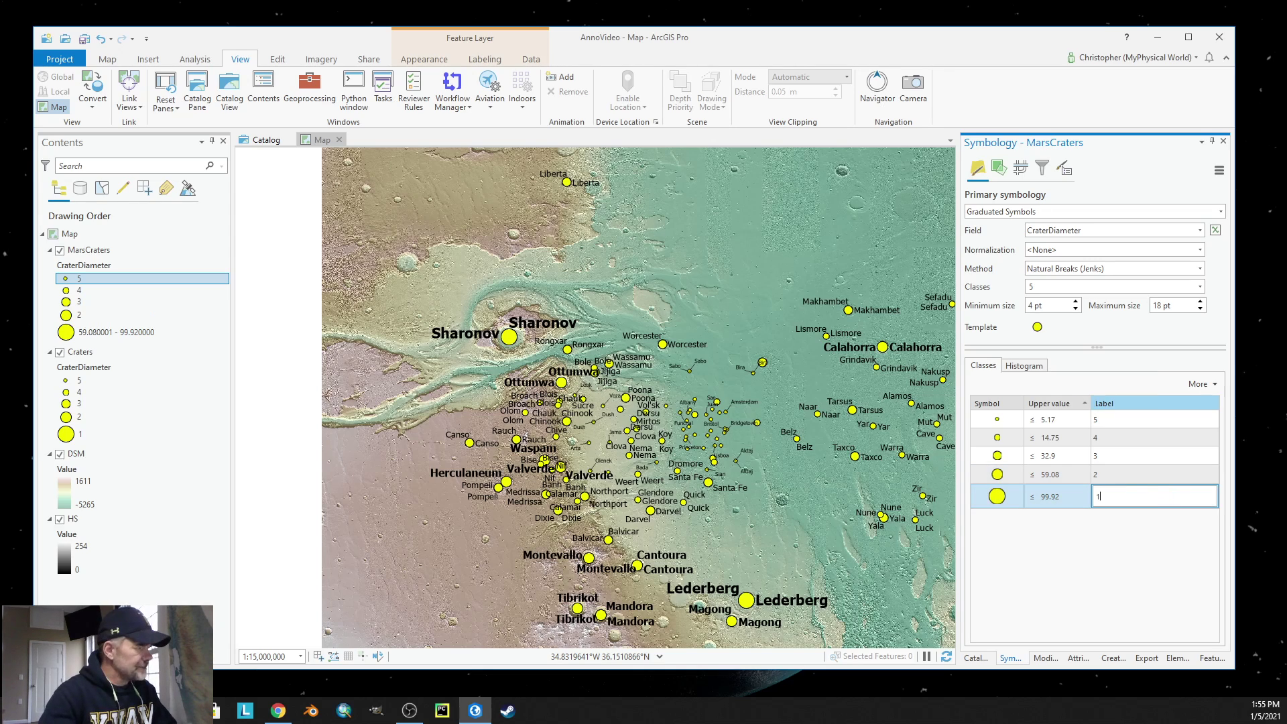
pyautogui.click(1133, 472)
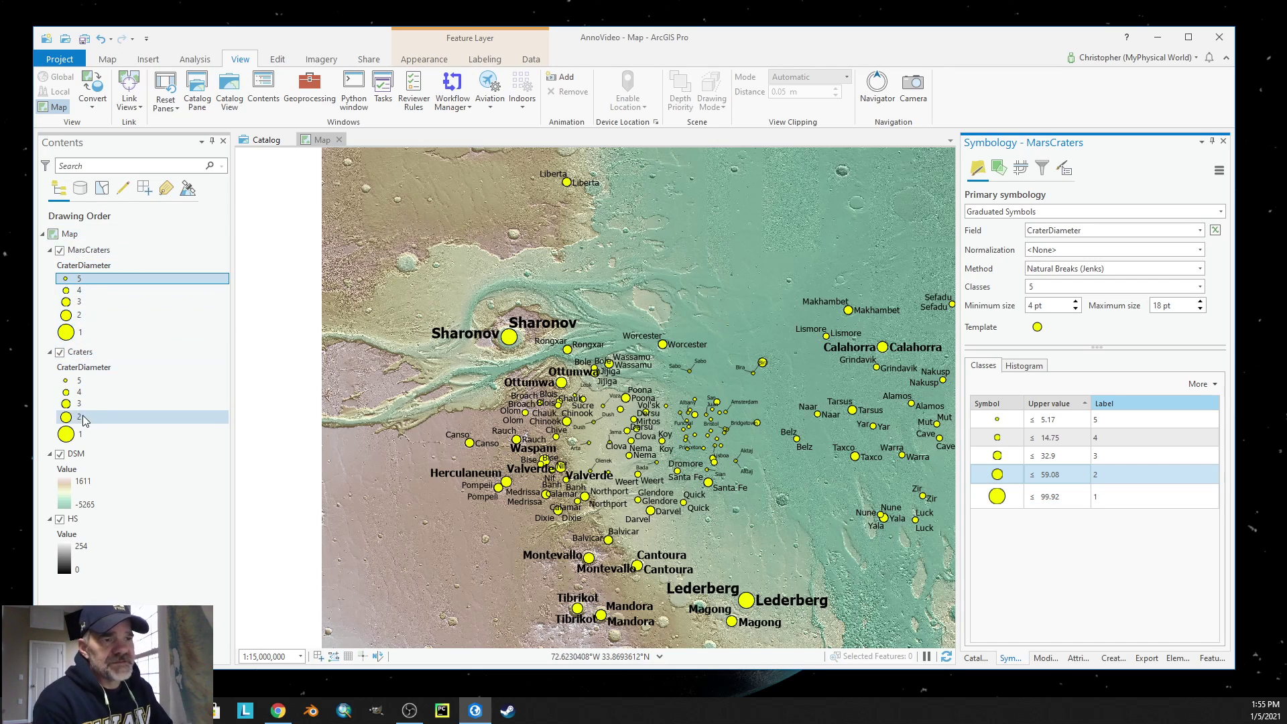
pyautogui.click(1225, 140)
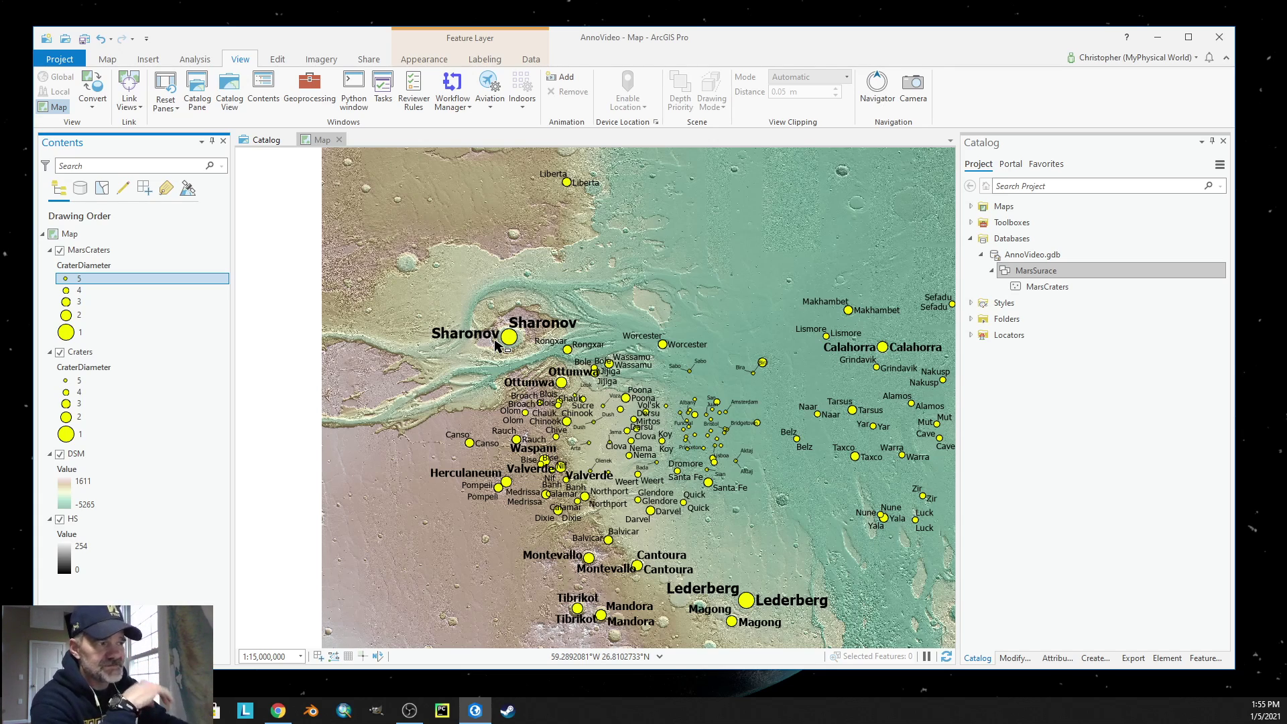
# Step: Hide the original Craters layer and remove it from the map
pyautogui.click(59, 353)
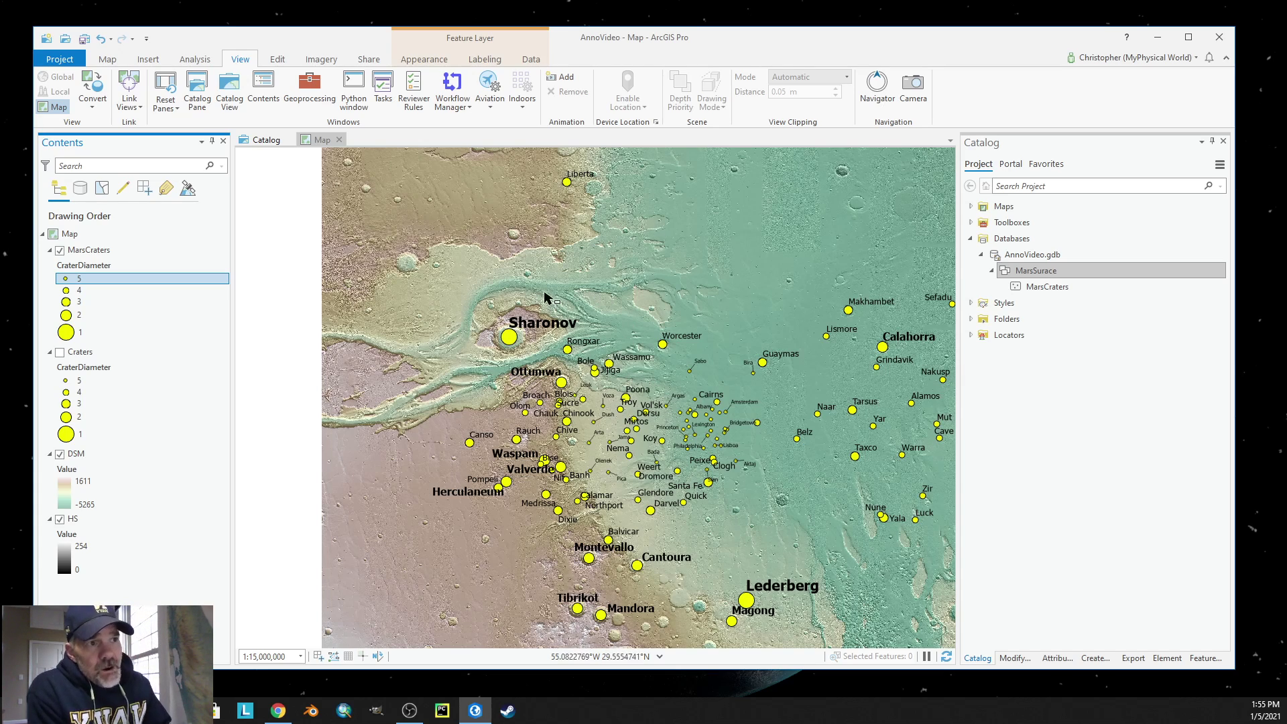
pyautogui.rightClick(78, 357)
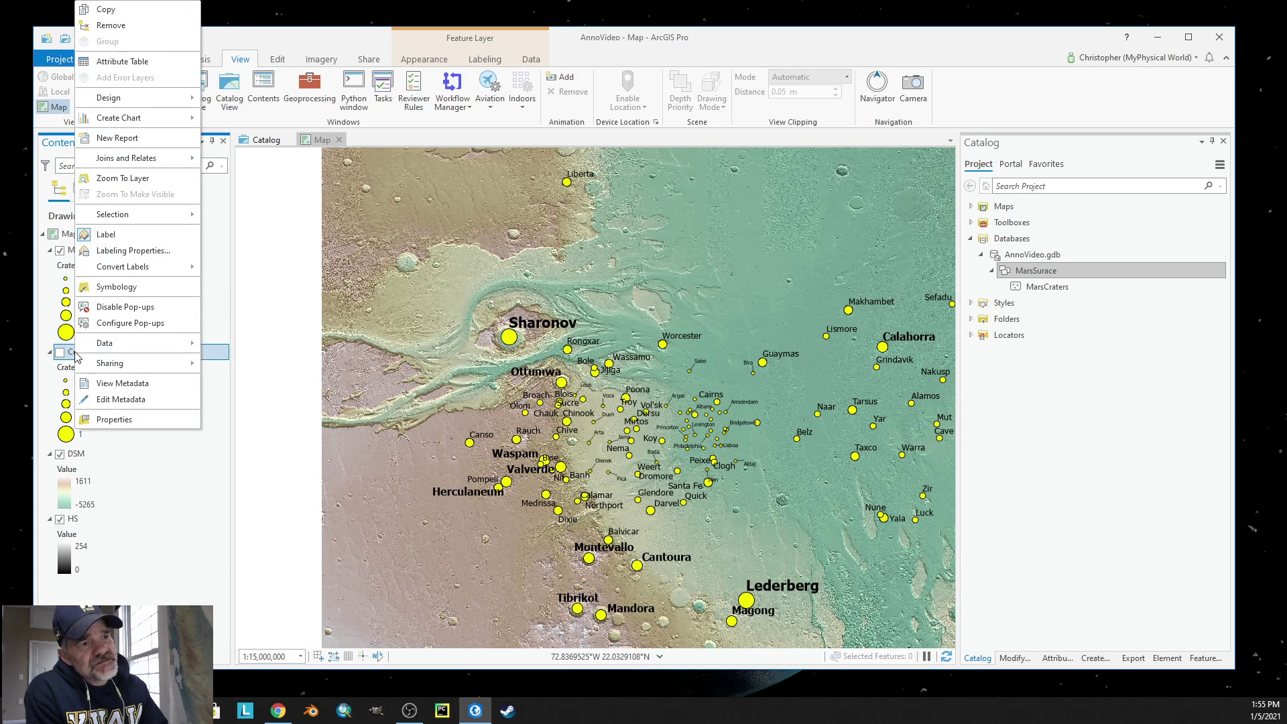
pyautogui.click(120, 26)
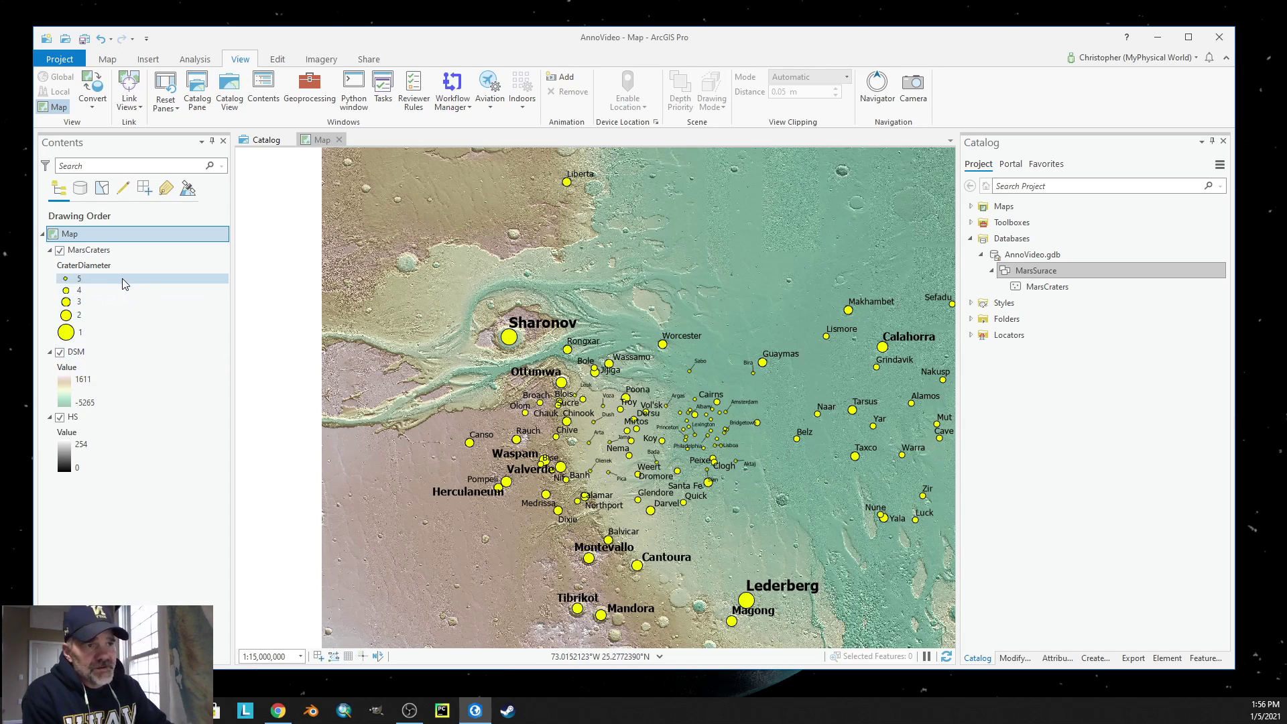
# Step: Start converting the MarsCraters labels to annotation, with AnnoVideo.gdb as the output geodatabase
pyautogui.rightClick(101, 253)
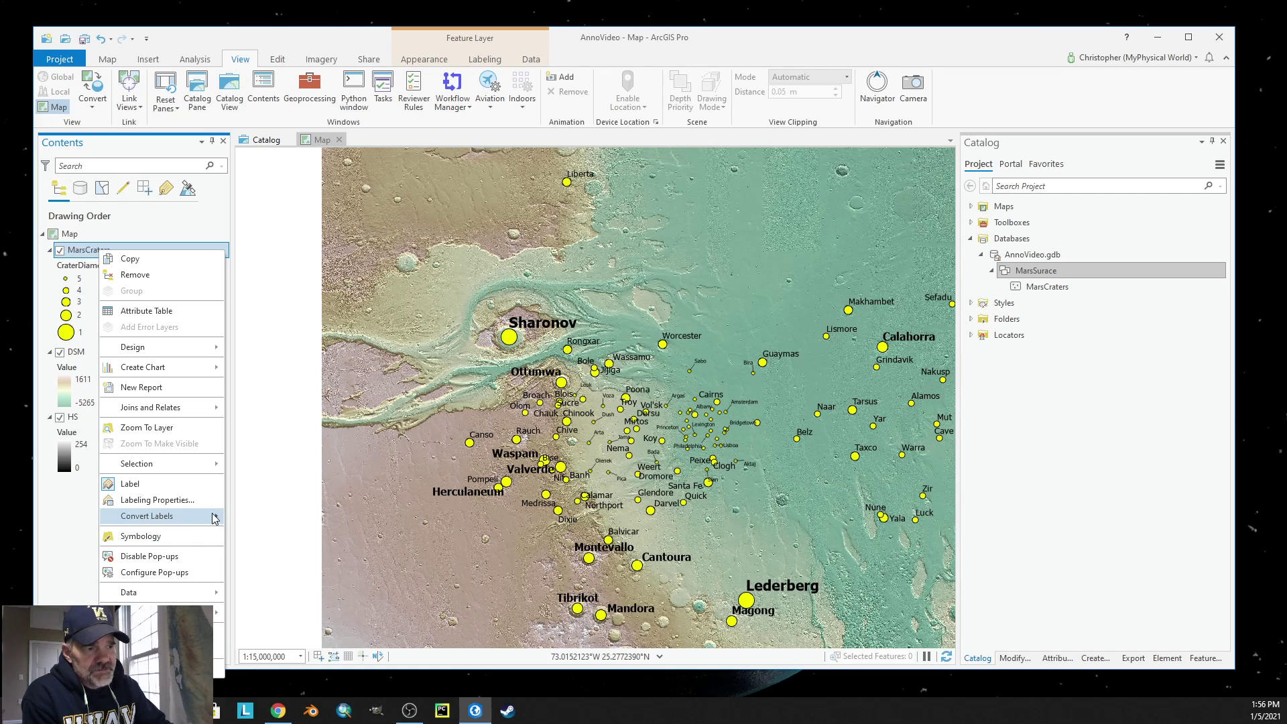
pyautogui.click(180, 524)
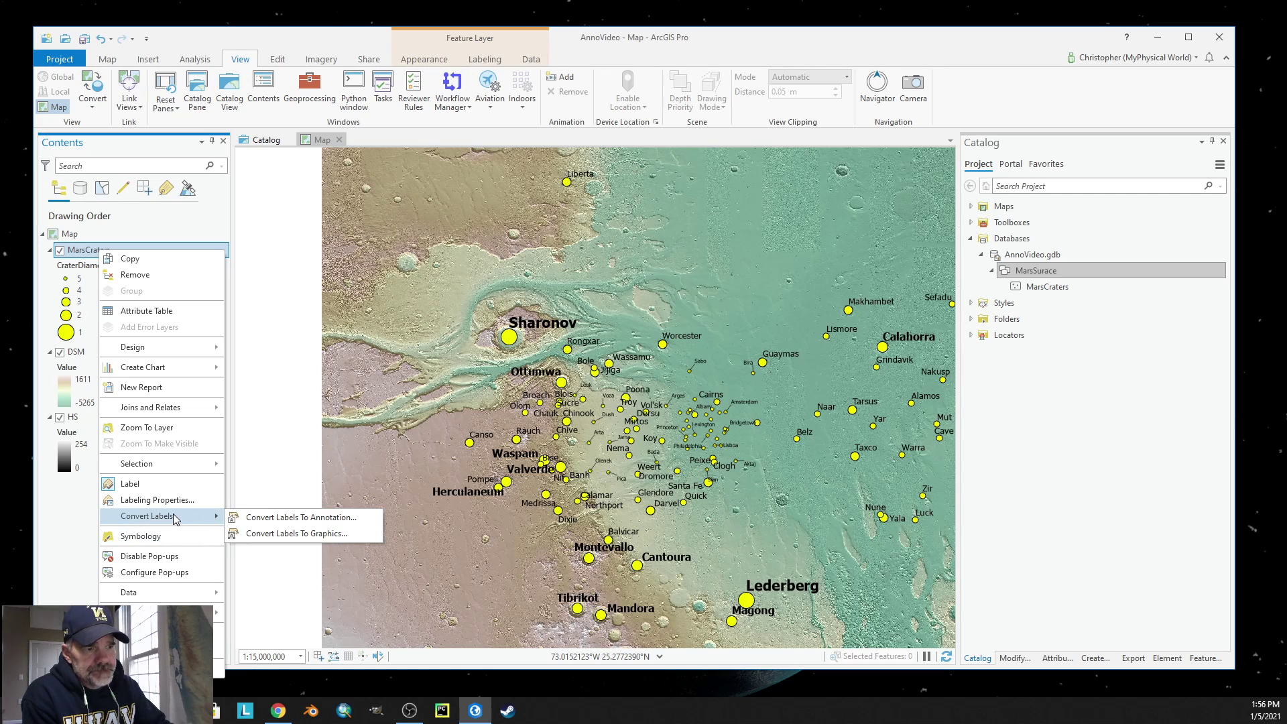
pyautogui.click(292, 523)
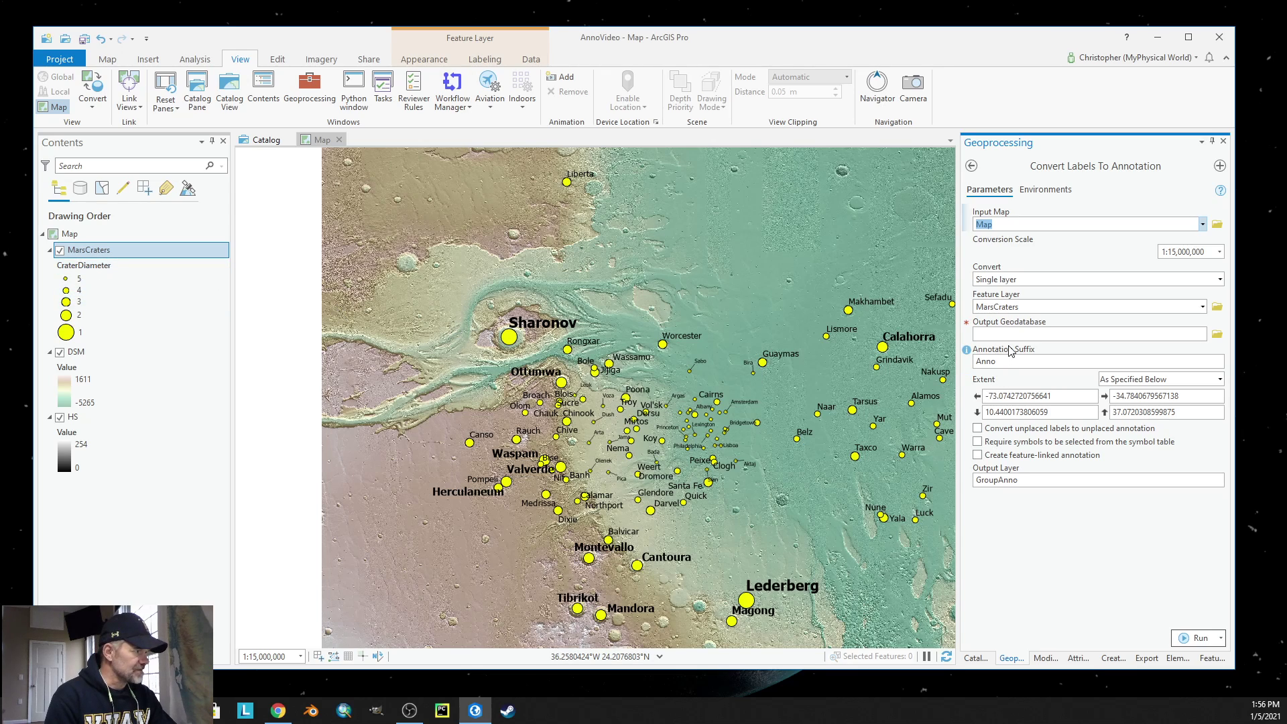
pyautogui.click(1217, 335)
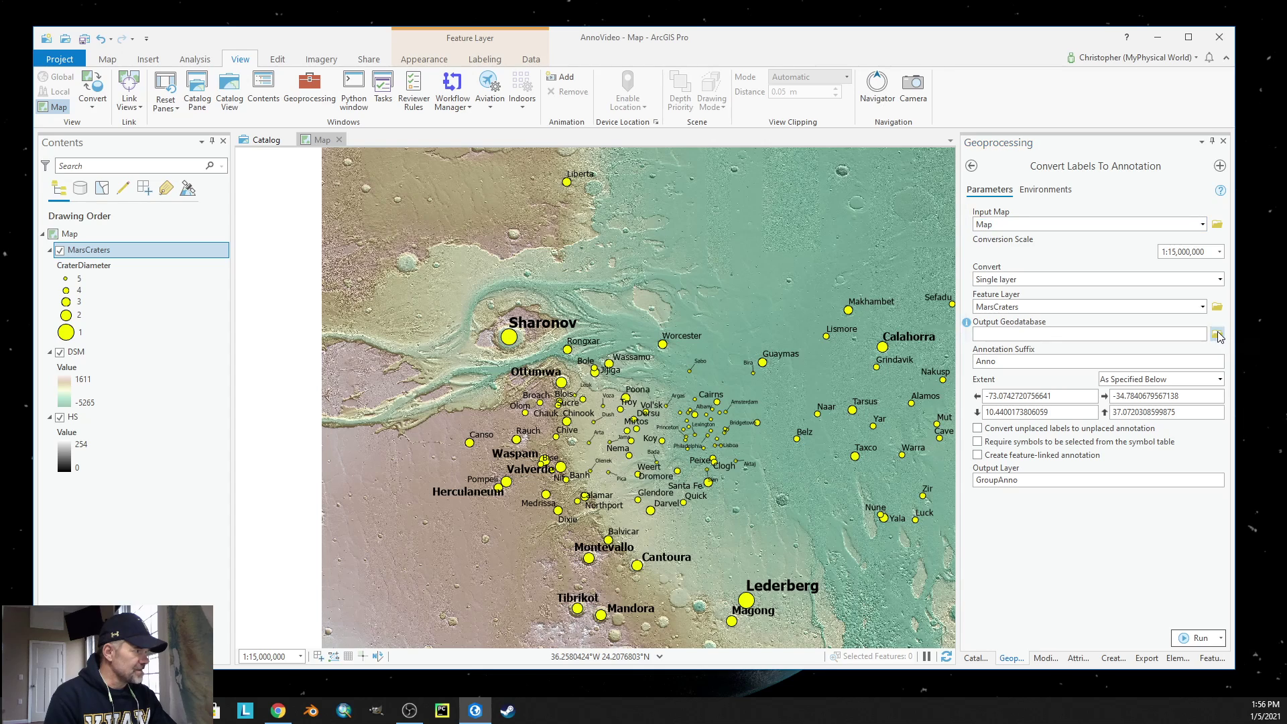
pyautogui.click(673, 411)
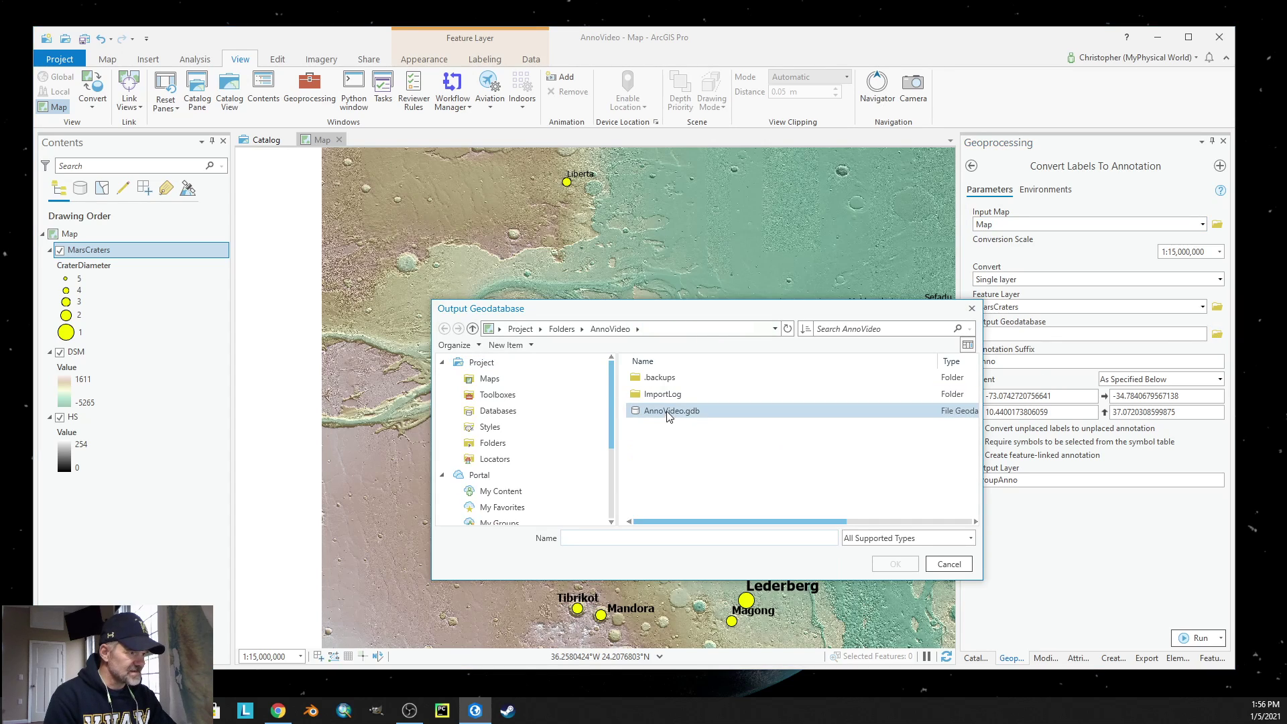
pyautogui.click(893, 565)
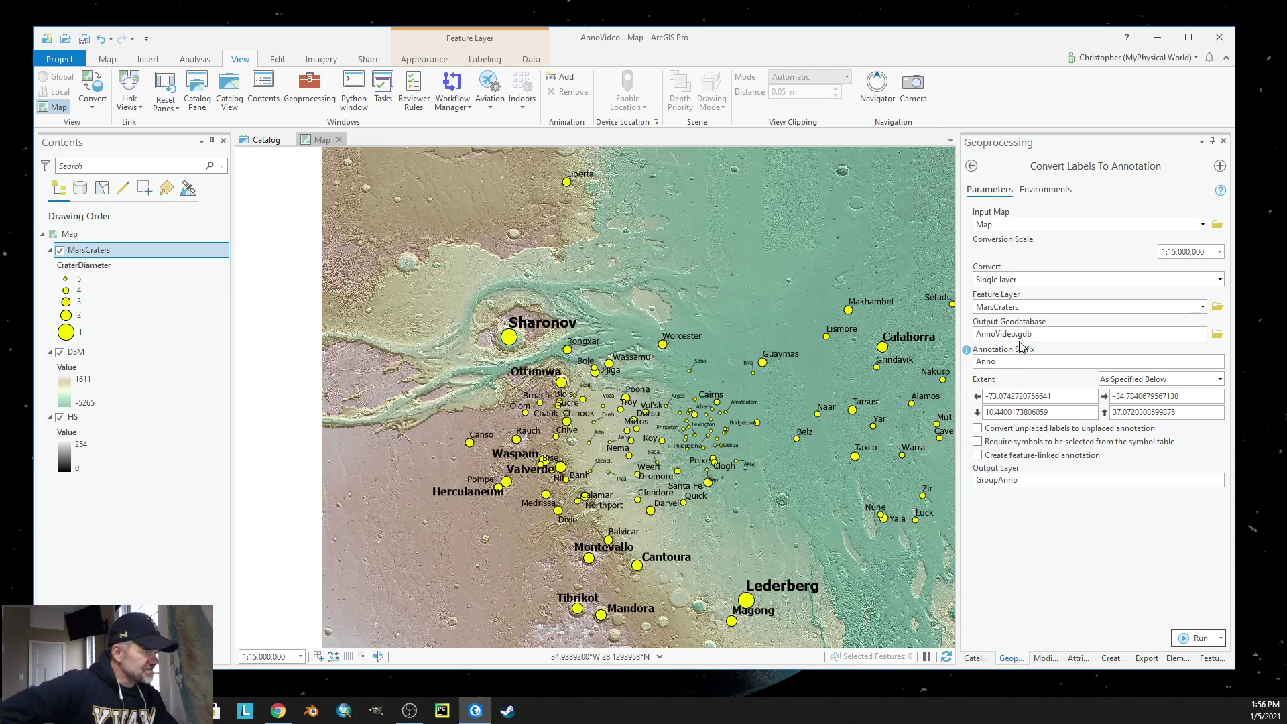
# Step: Set the annotation suffix to _Anno and name the output layer CraterNames
pyautogui.click(980, 362)
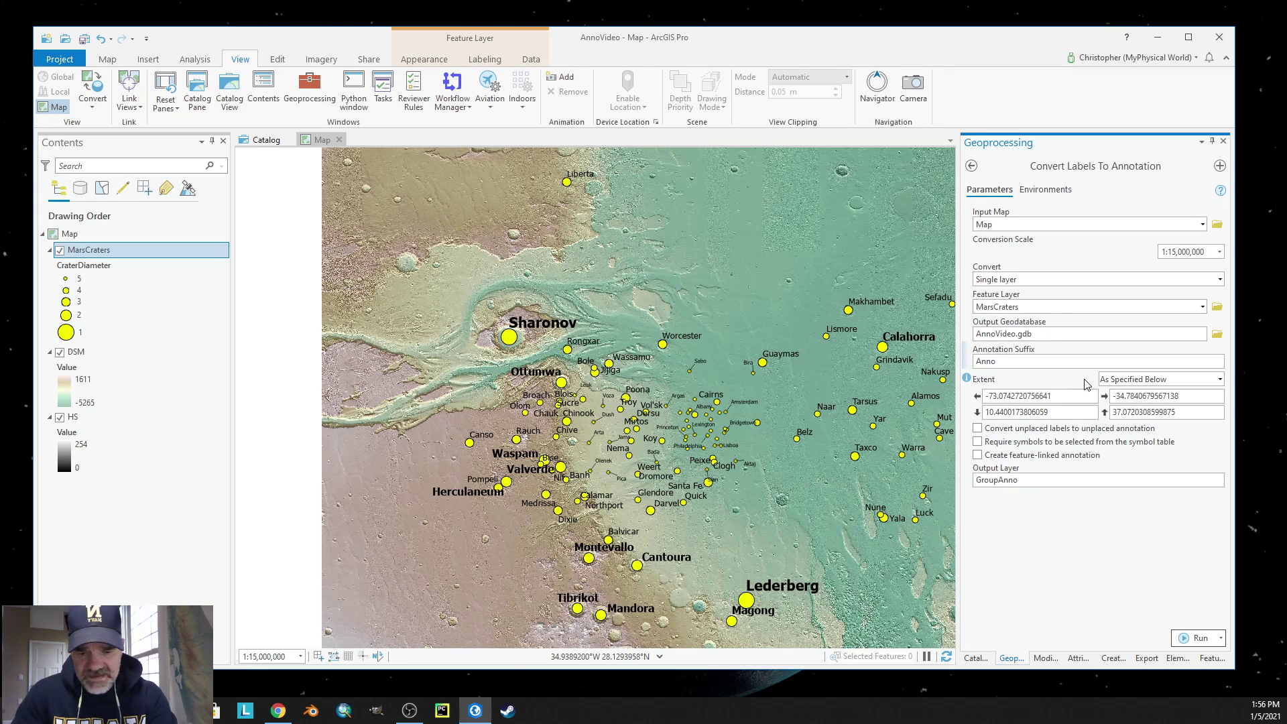
pyautogui.write('_')
pyautogui.click(1023, 480)
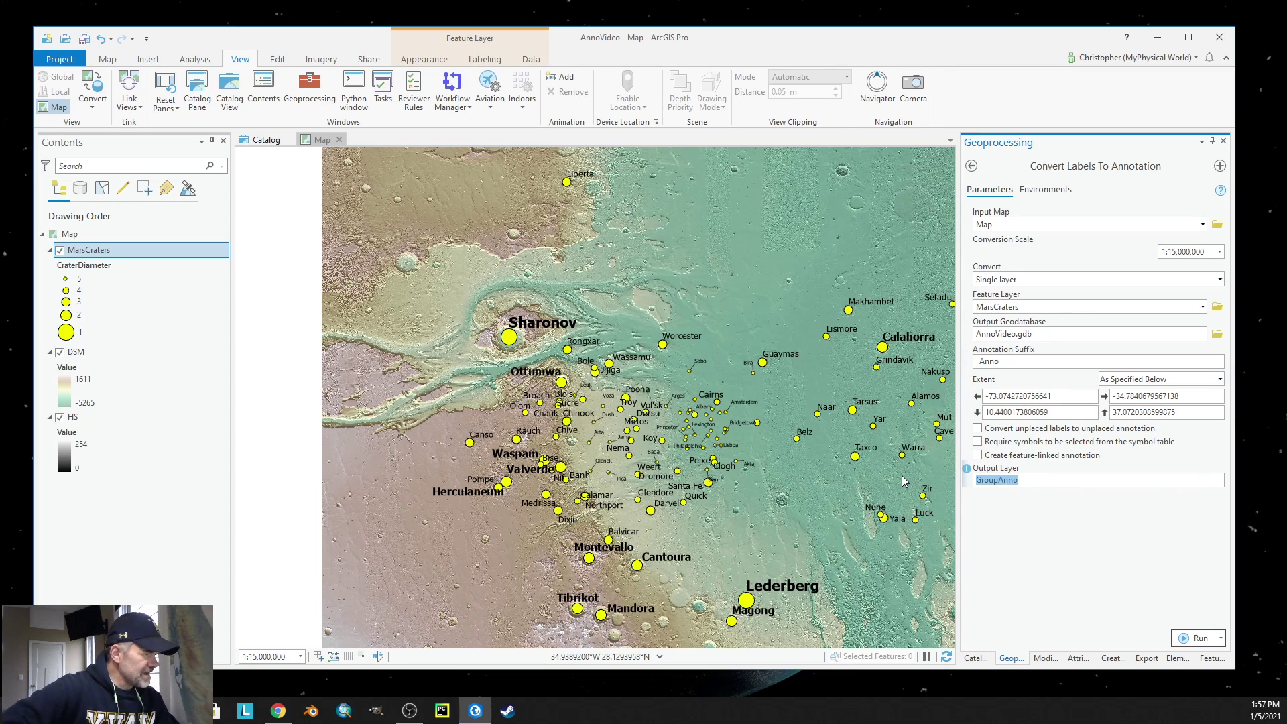
pyautogui.write('CraterNames')
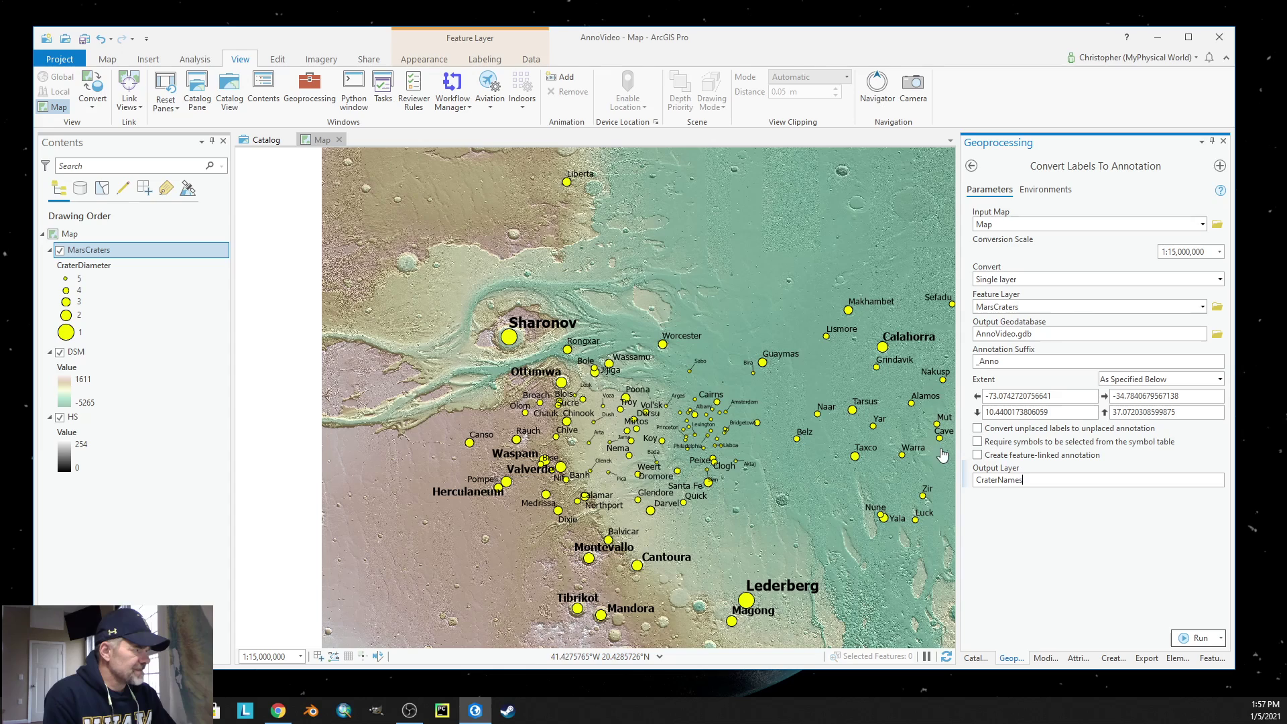
# Step: Include unplaced labels, make the annotation feature-linked with updates when a feature's shape is modified, and run the conversion
pyautogui.click(978, 428)
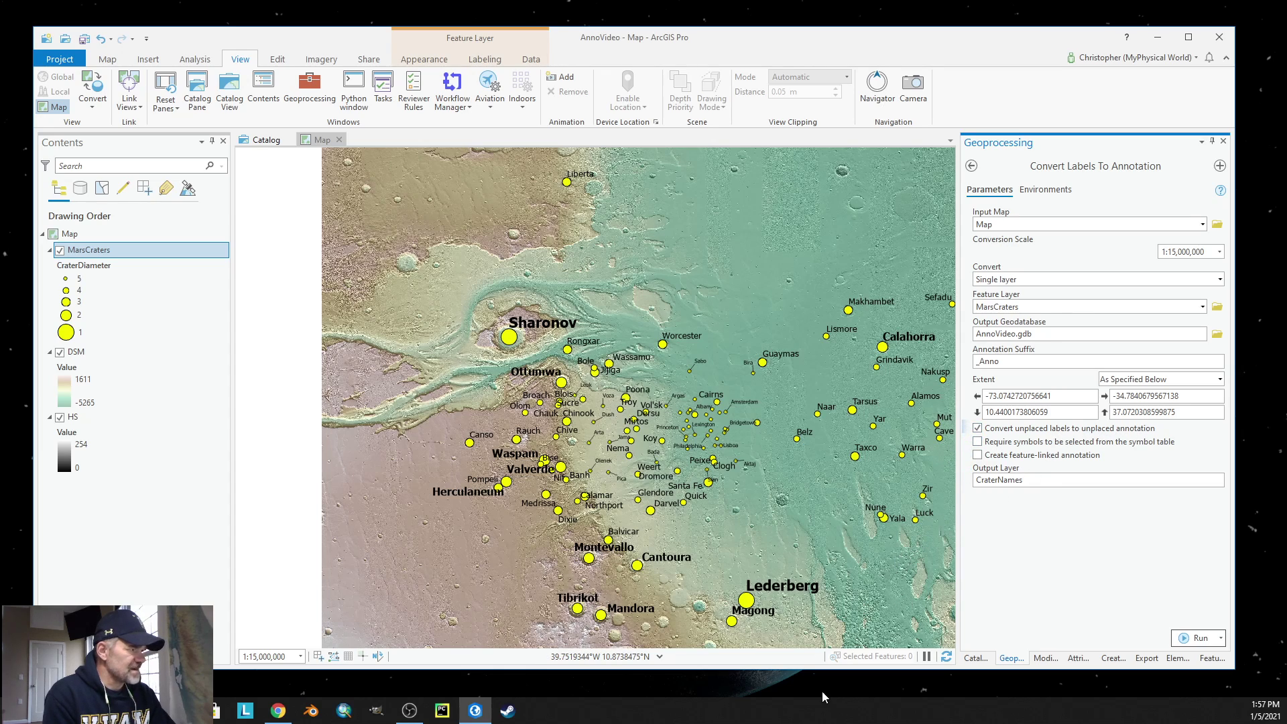
pyautogui.click(978, 456)
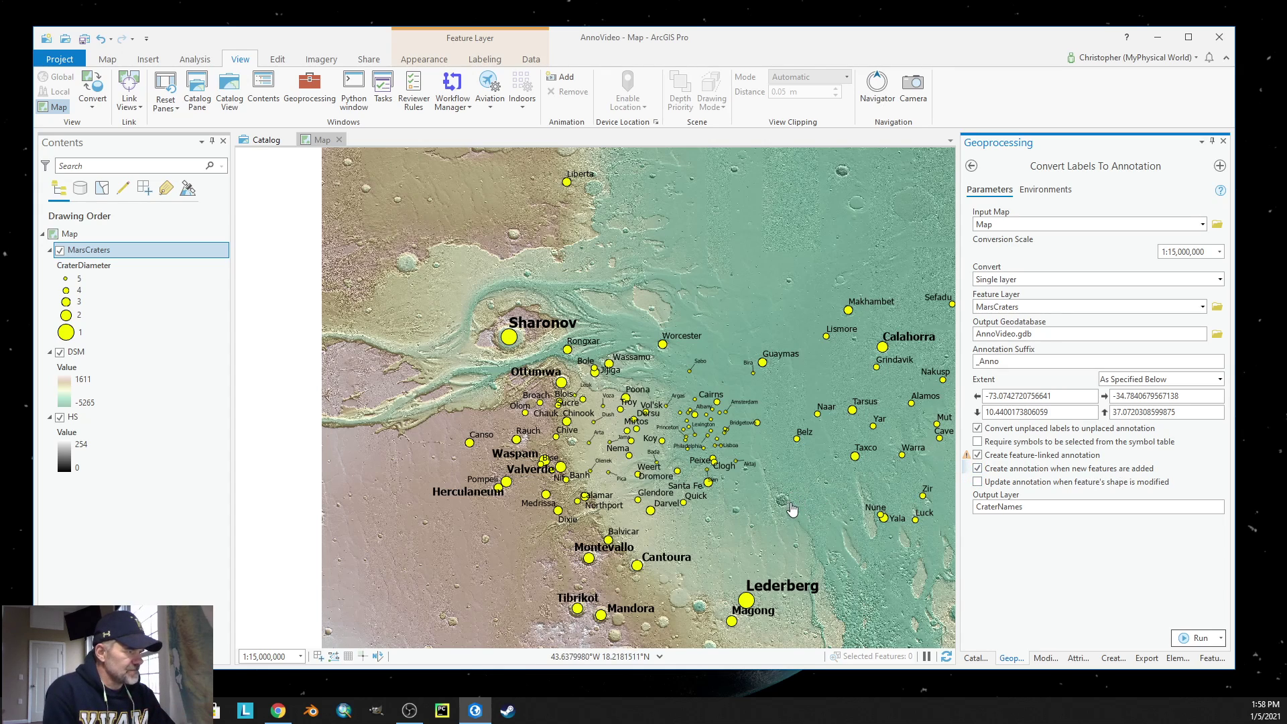
pyautogui.click(978, 482)
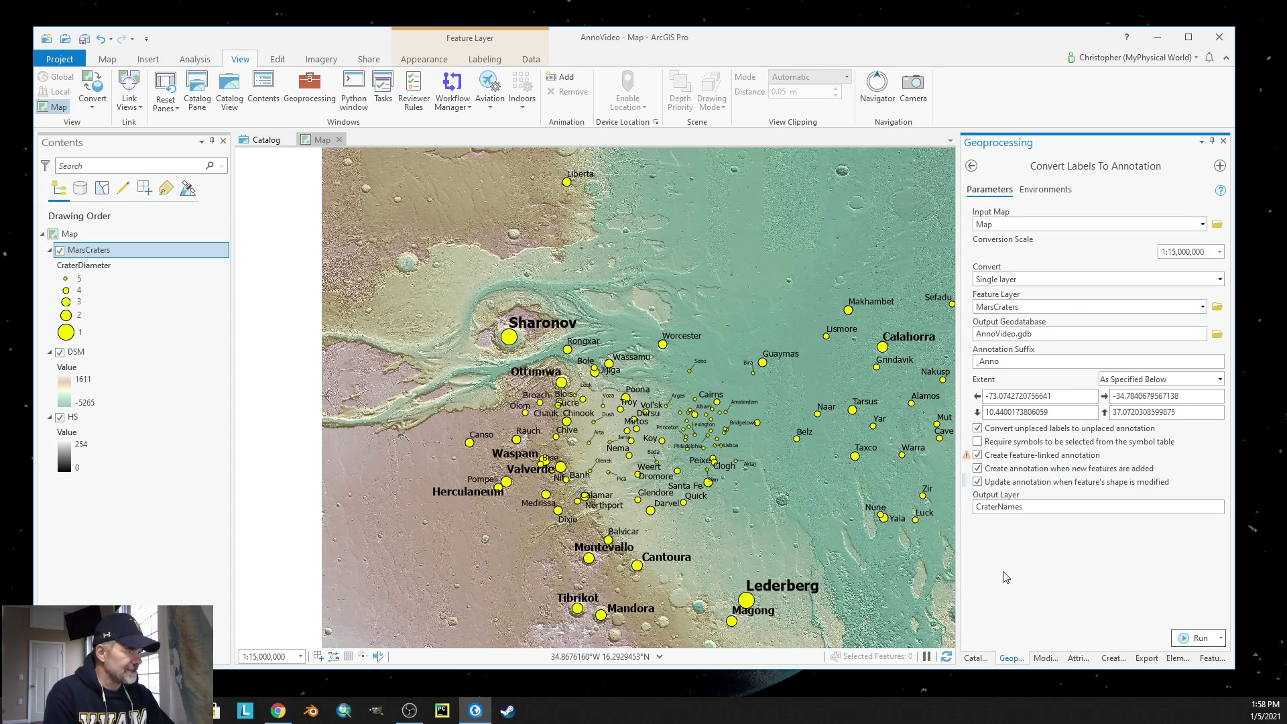
pyautogui.click(1197, 639)
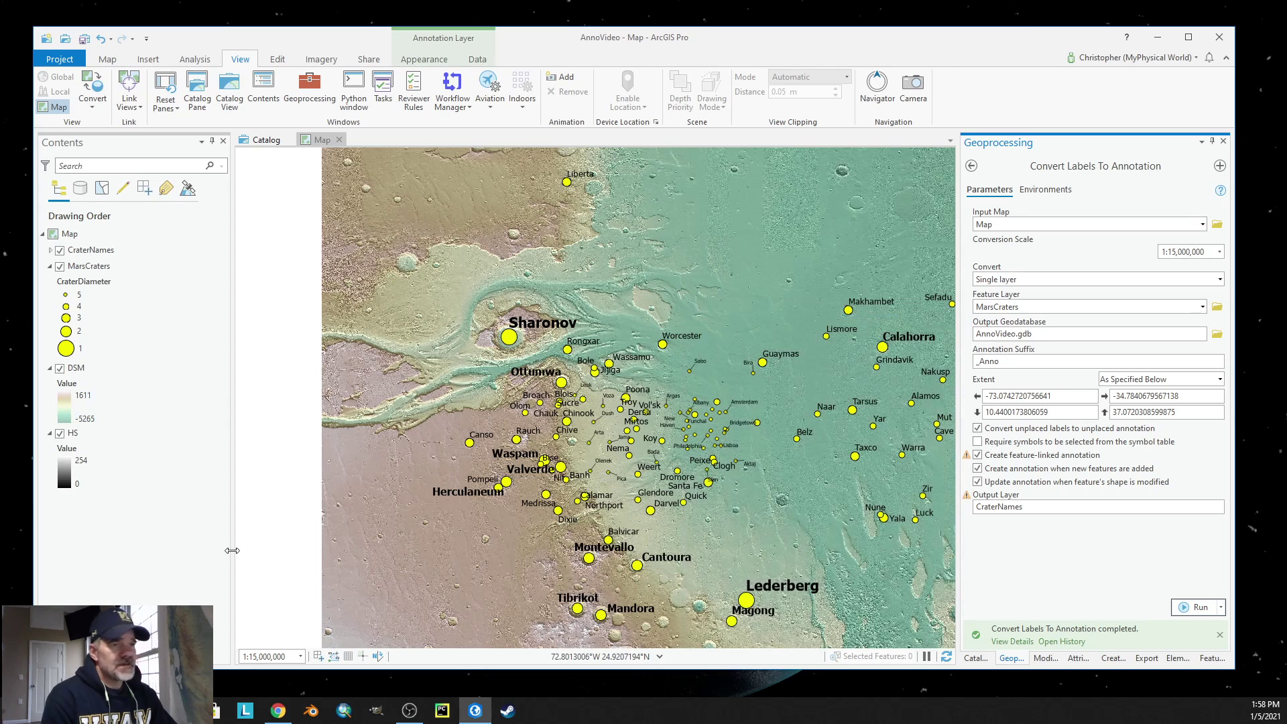
# Step: Expand the CraterNames group and its MarsCraters_Anno layer to show the annotation classes
pyautogui.click(92, 255)
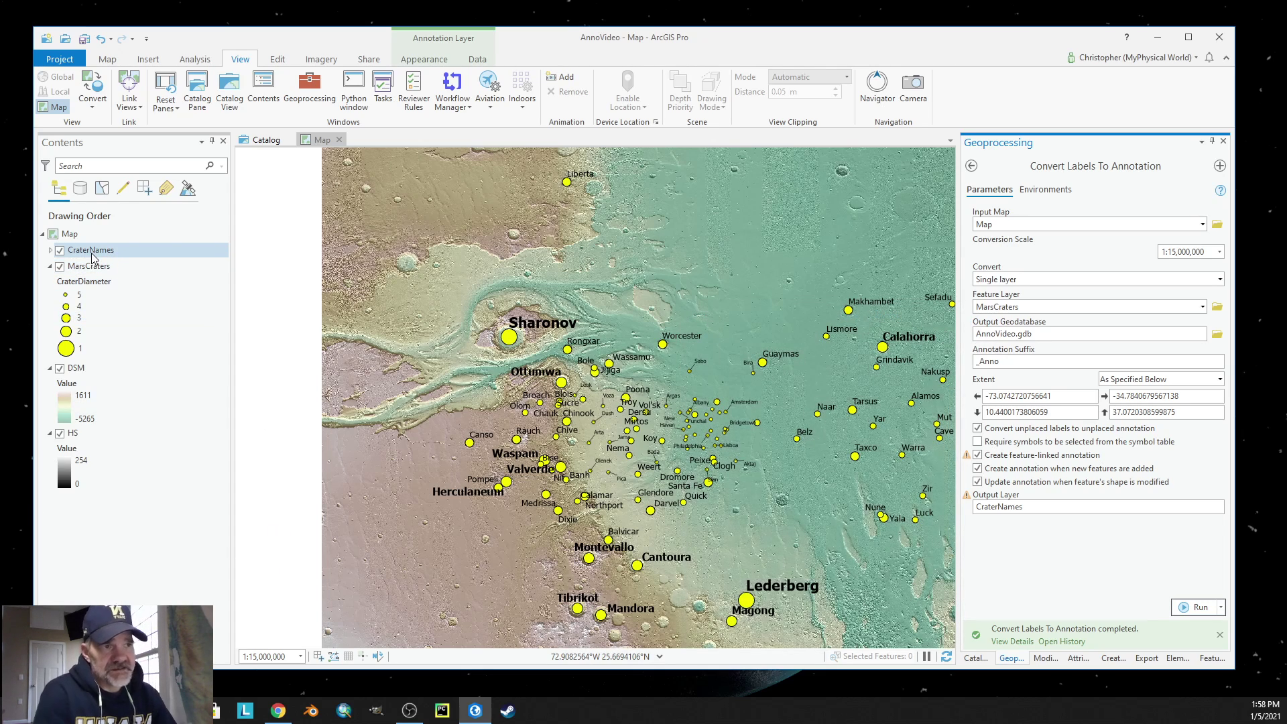
pyautogui.click(92, 267)
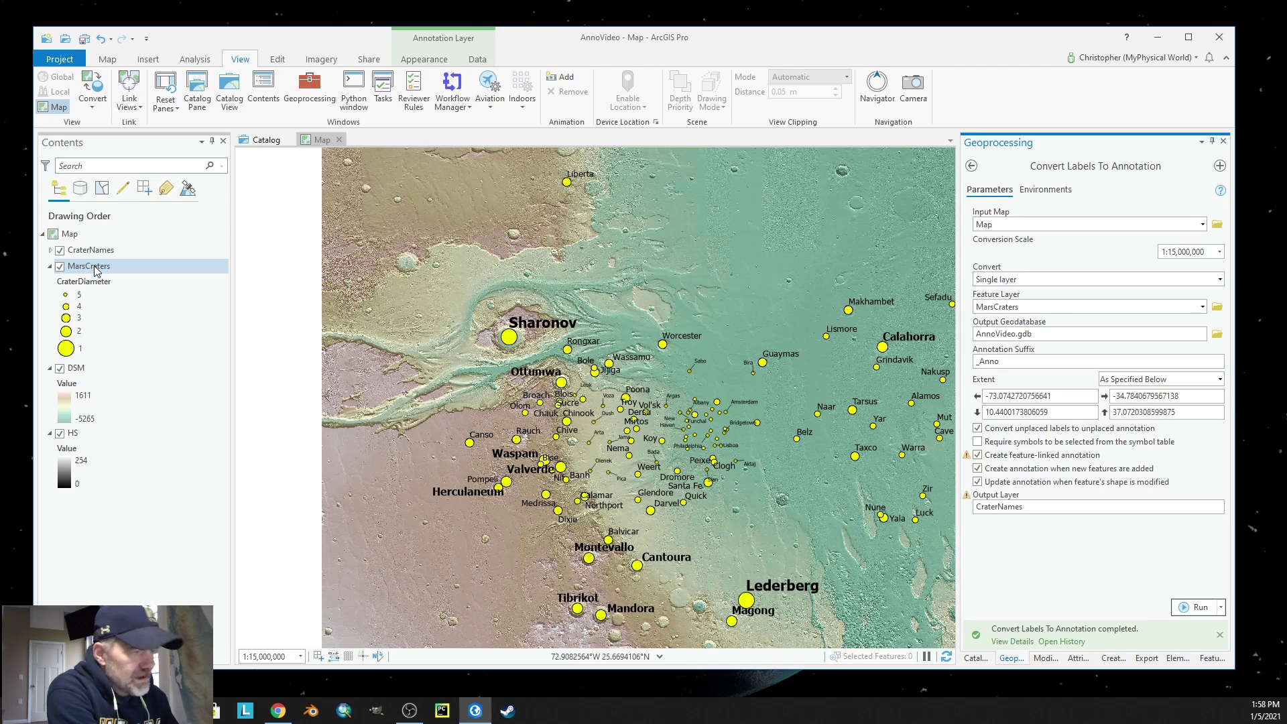
pyautogui.click(79, 252)
pyautogui.click(74, 268)
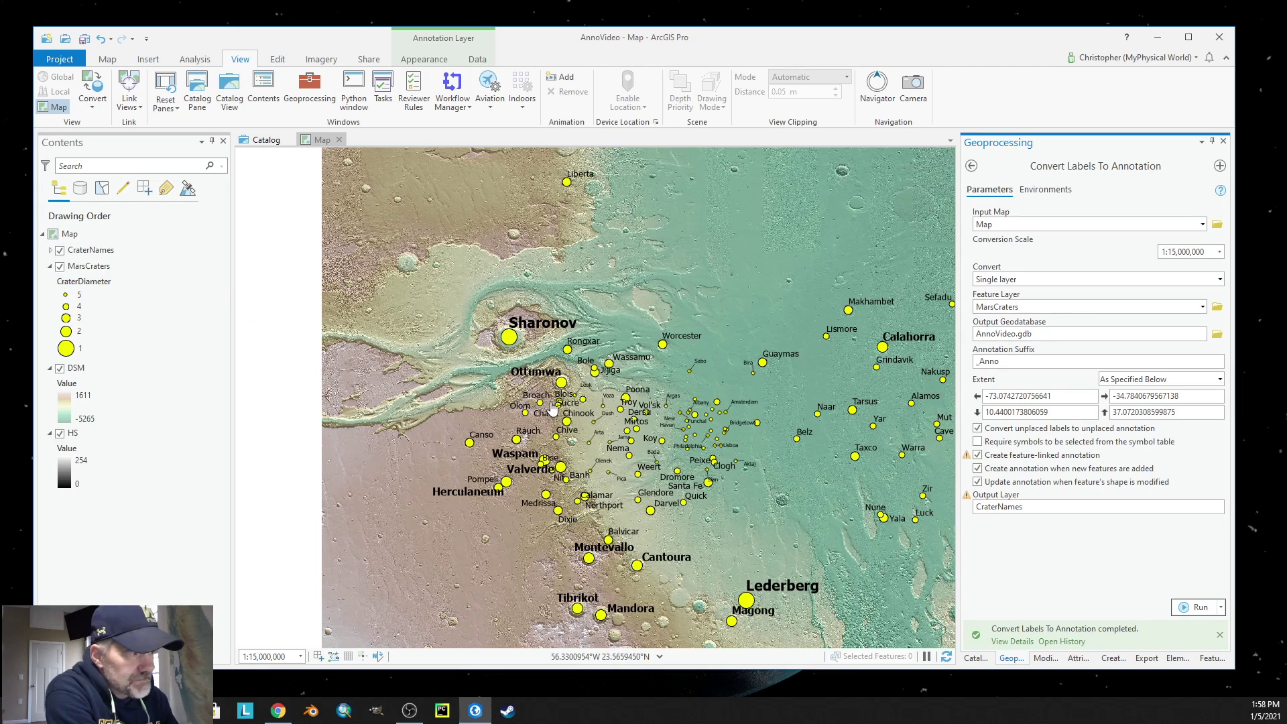
pyautogui.click(51, 249)
pyautogui.click(58, 266)
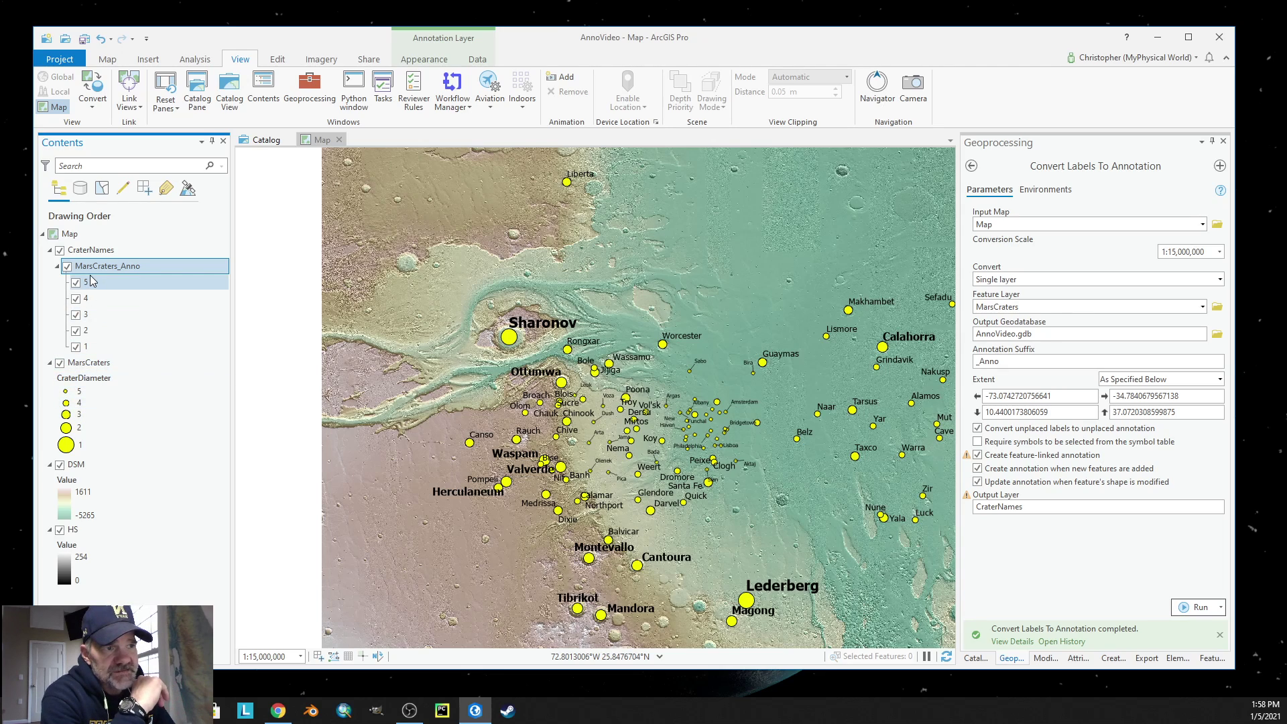
# Step: Turn the MarsCraters labels on to compare them with the annotation, and turn them off again
pyautogui.rightClick(83, 366)
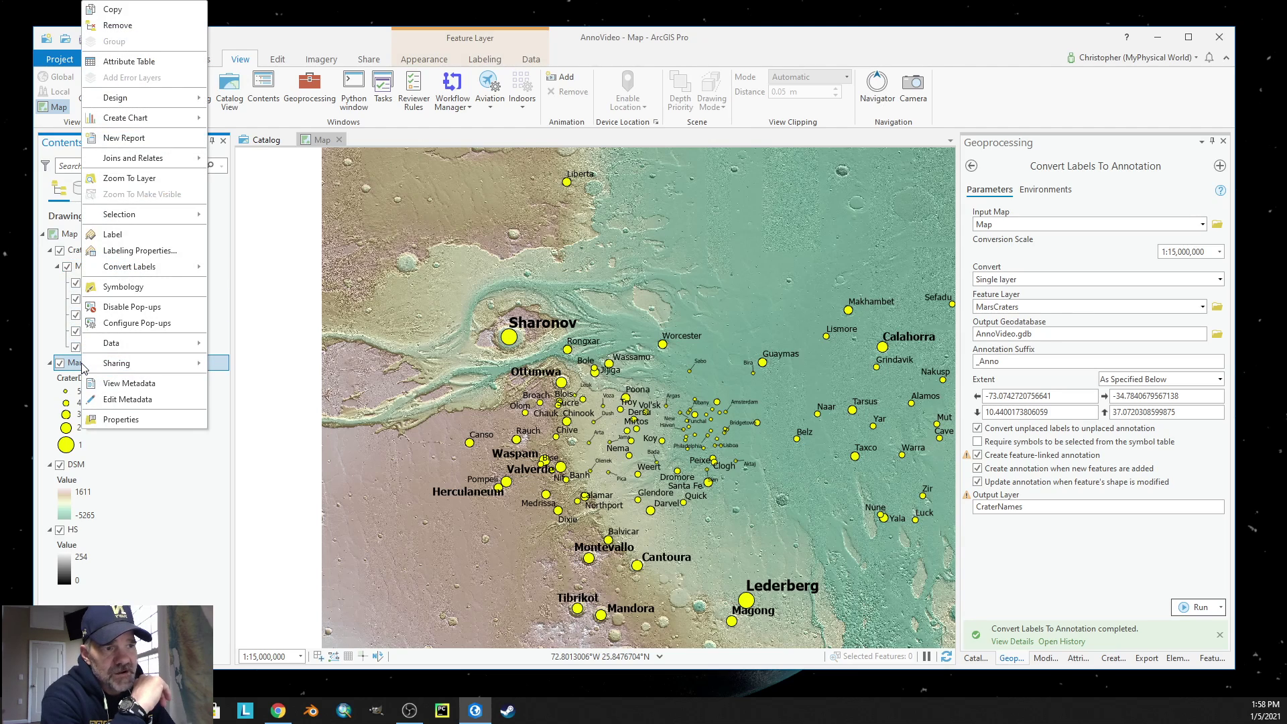
pyautogui.click(136, 235)
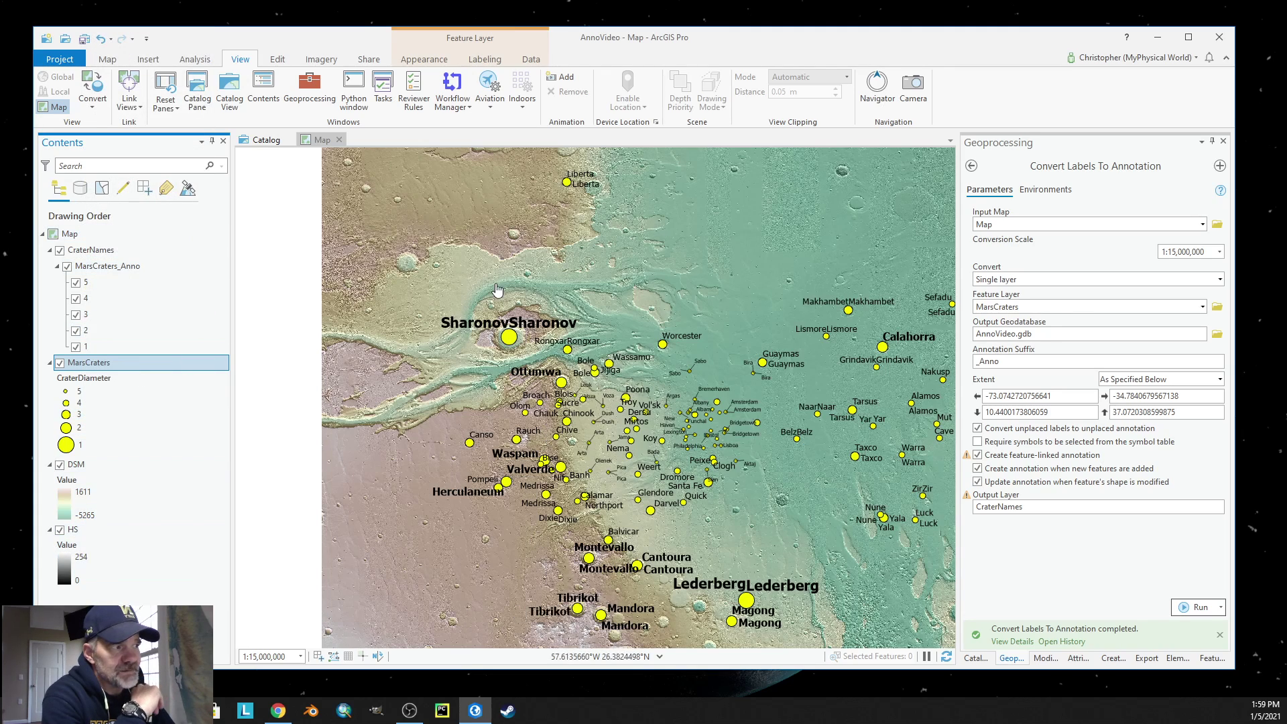
pyautogui.rightClick(85, 363)
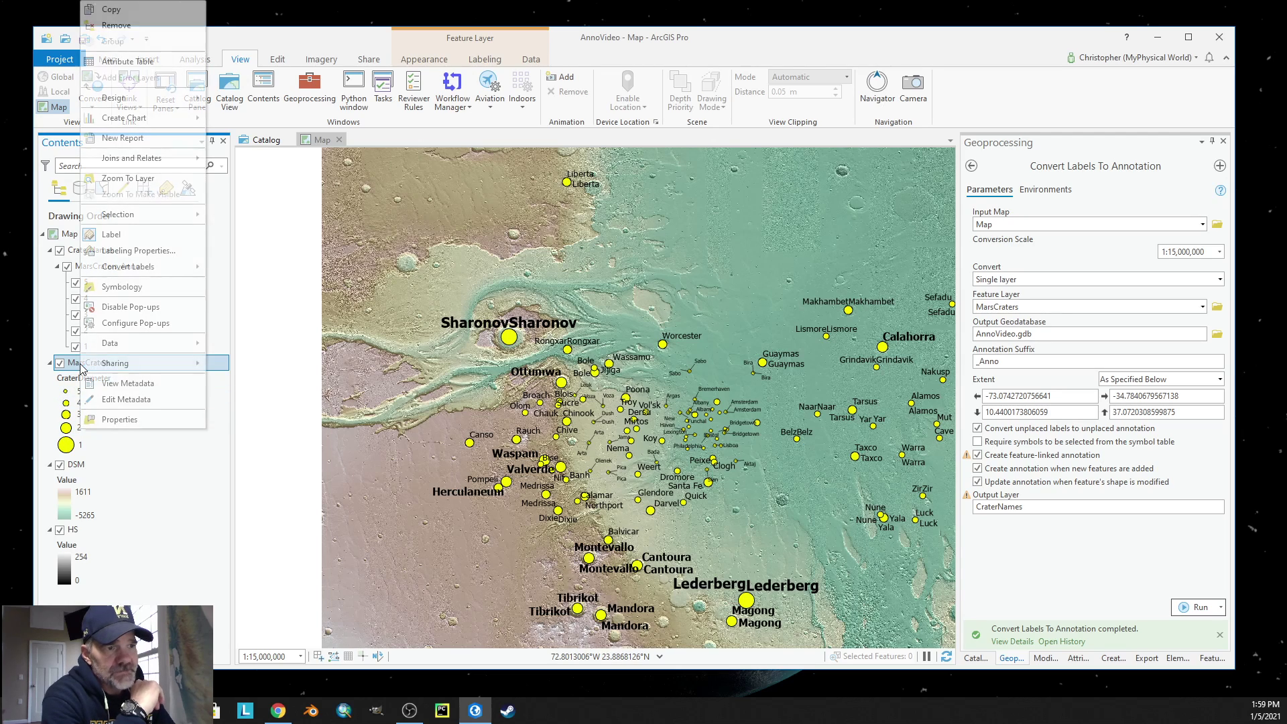
pyautogui.click(114, 234)
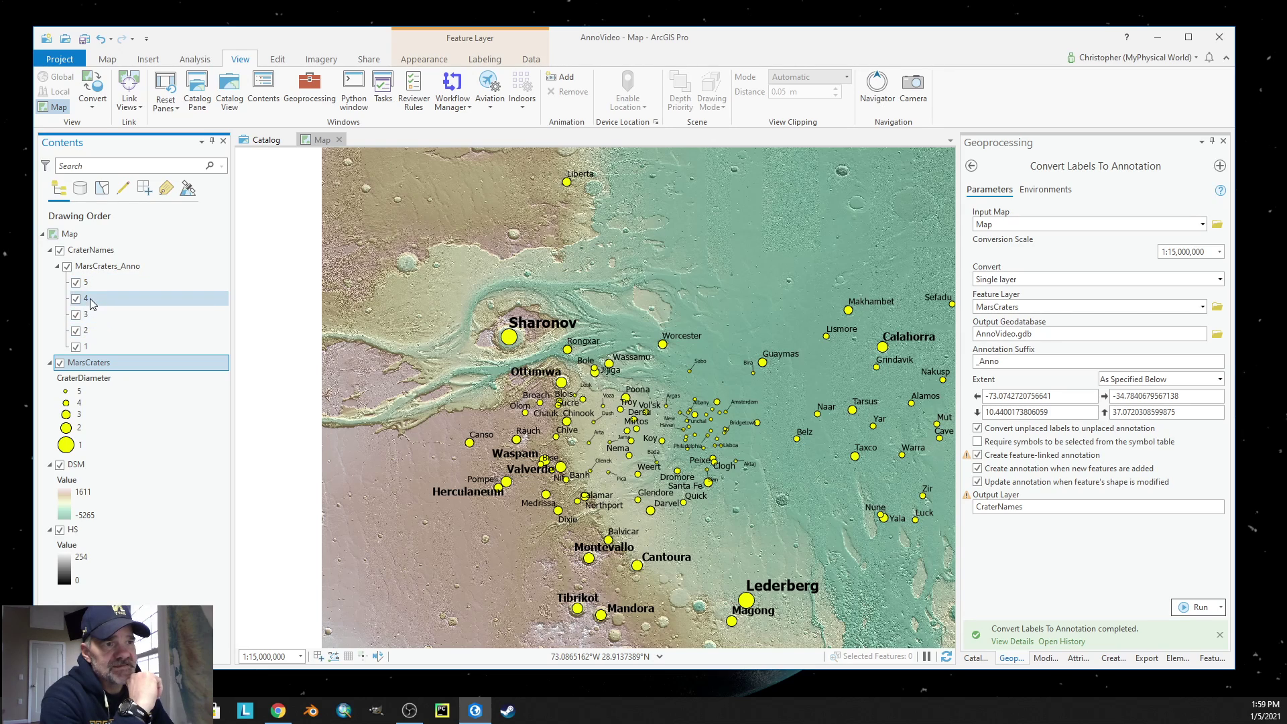
# Step: Check which crater names belong to annotation classes 1, 2 and 5 by hiding and reshowing each class
pyautogui.click(76, 347)
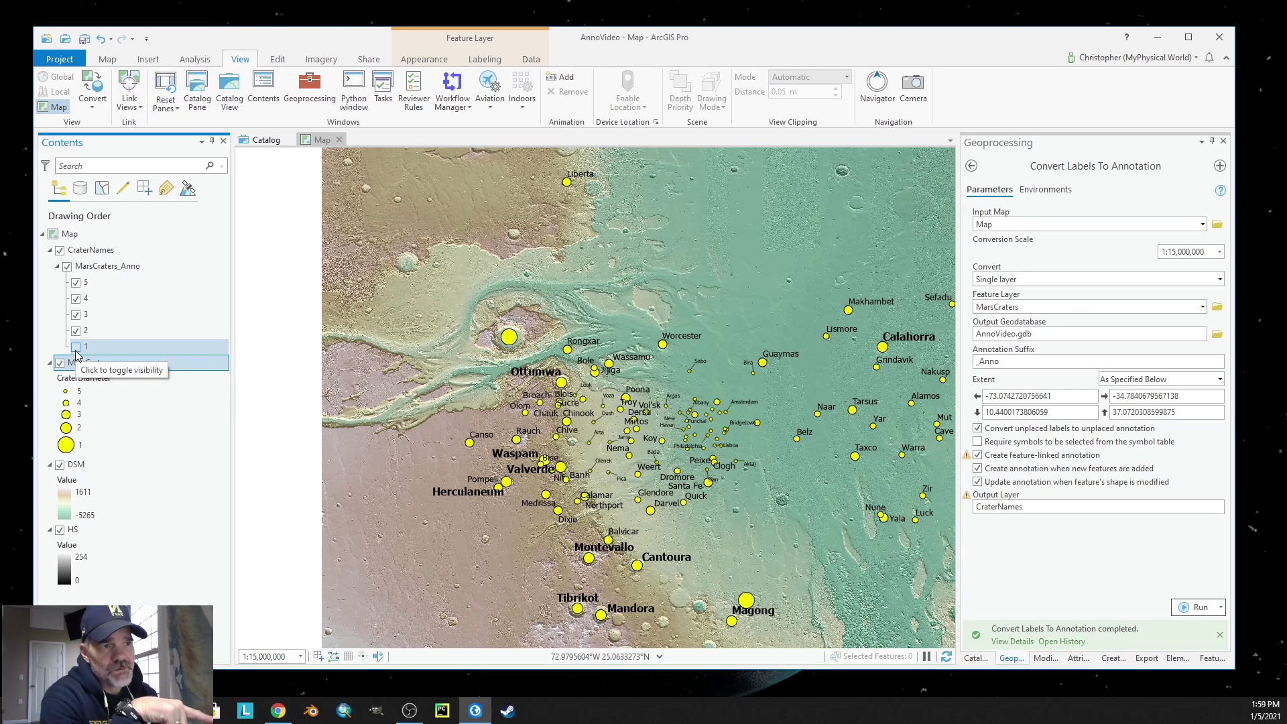
pyautogui.click(76, 348)
pyautogui.click(76, 331)
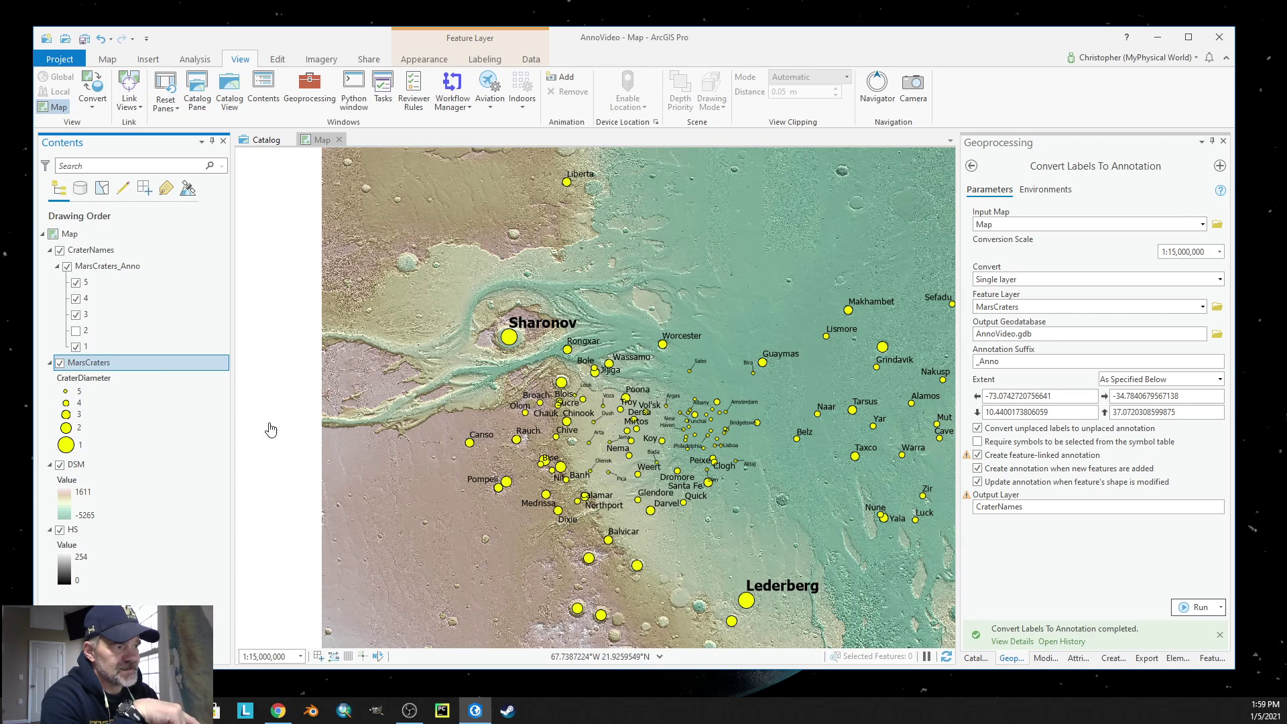
pyautogui.click(75, 330)
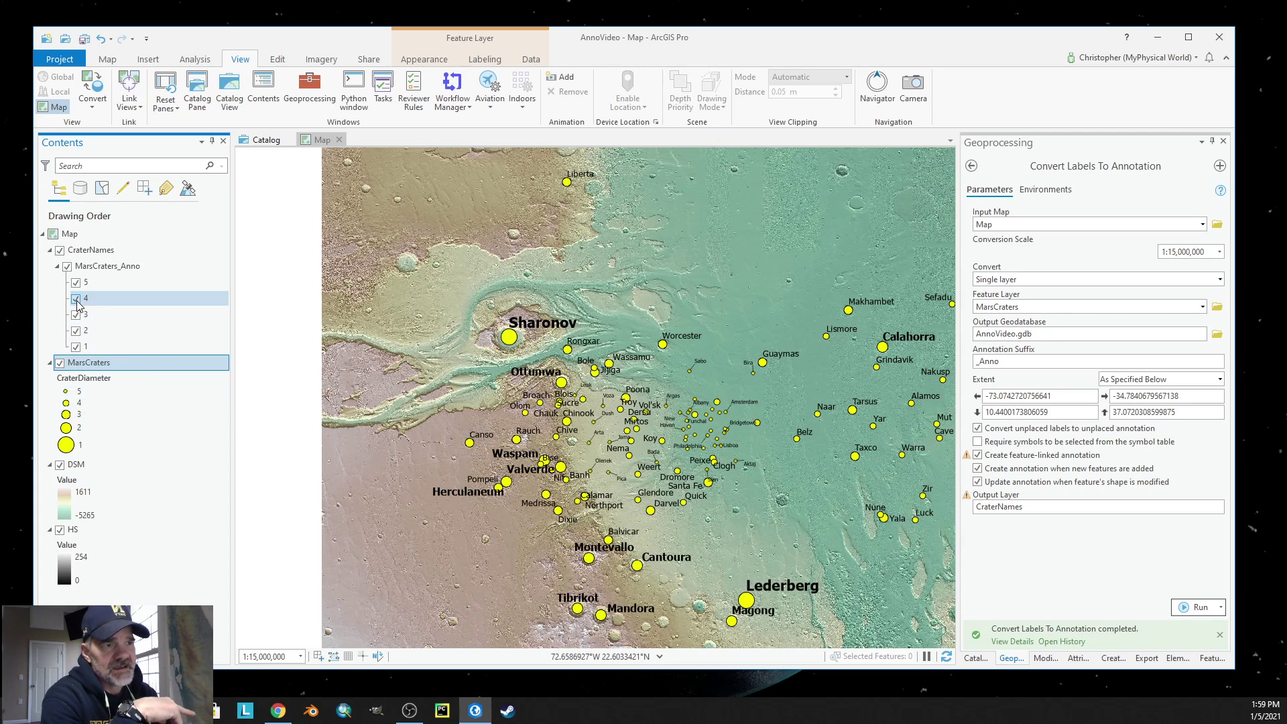
pyautogui.click(76, 283)
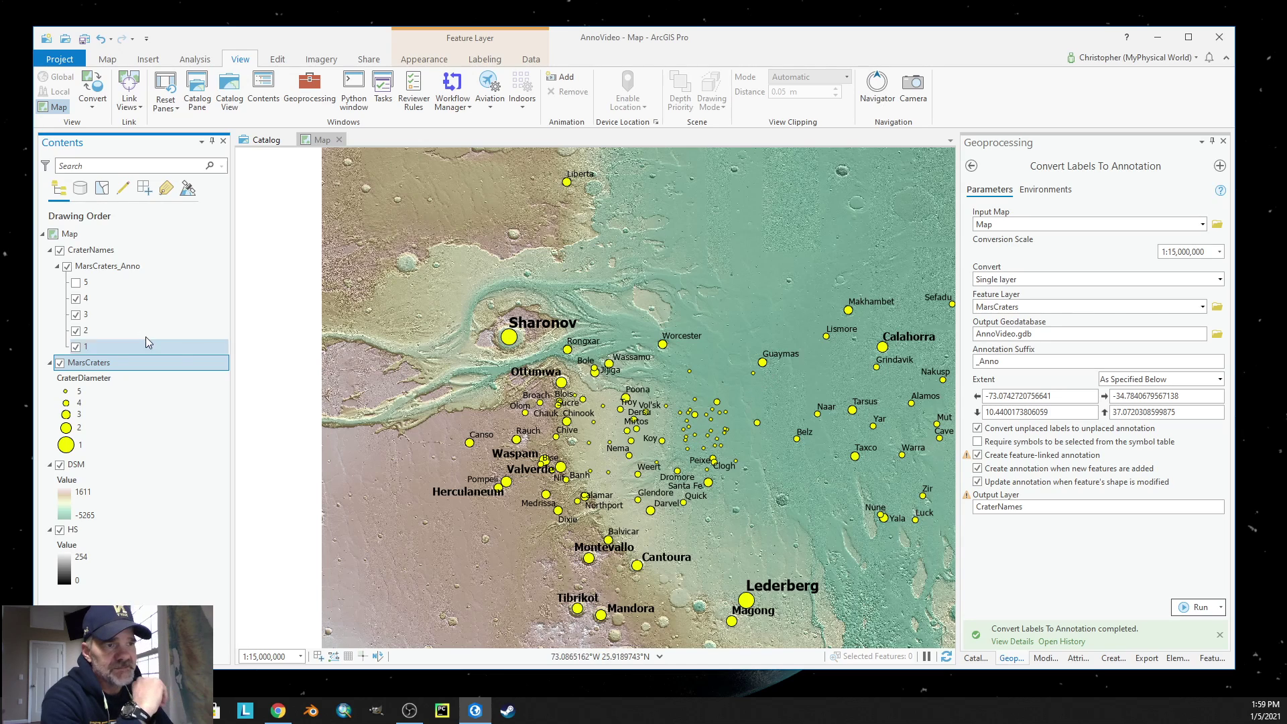
pyautogui.click(76, 283)
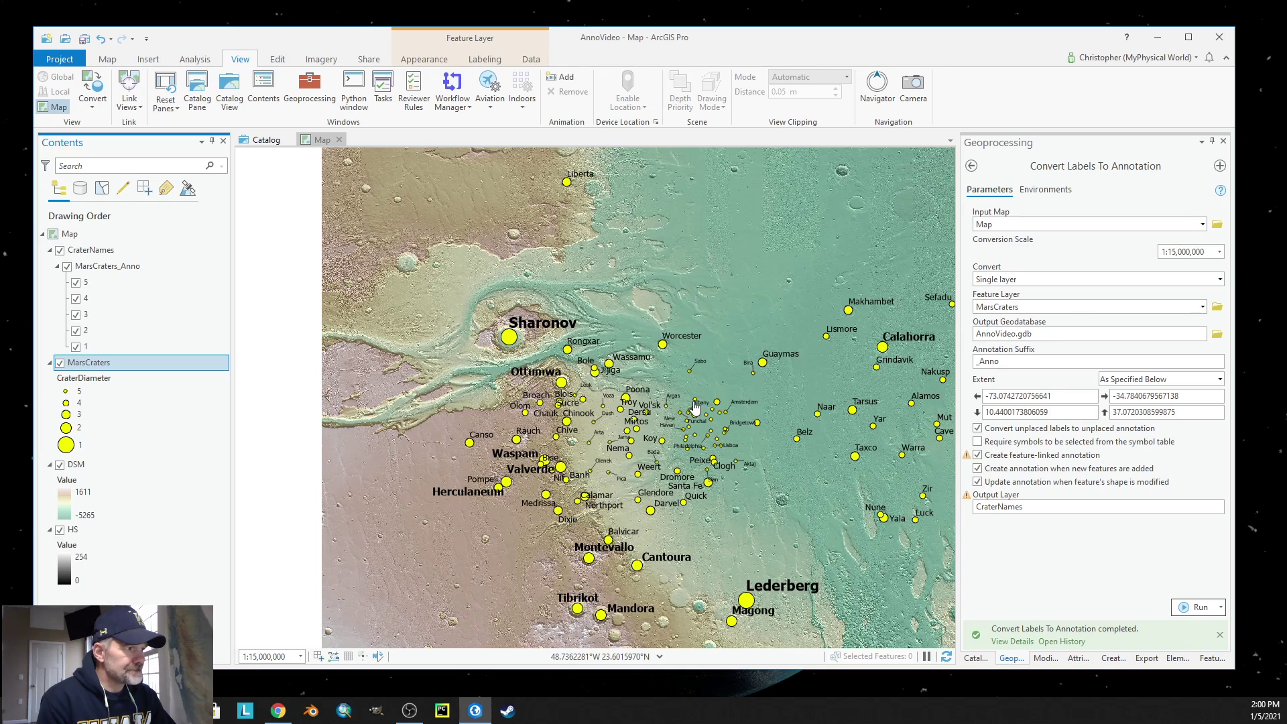
# Step: Save the project, and use the Annotation edit tool to shift the Sabo annotation slightly up and to the right
pyautogui.click(84, 38)
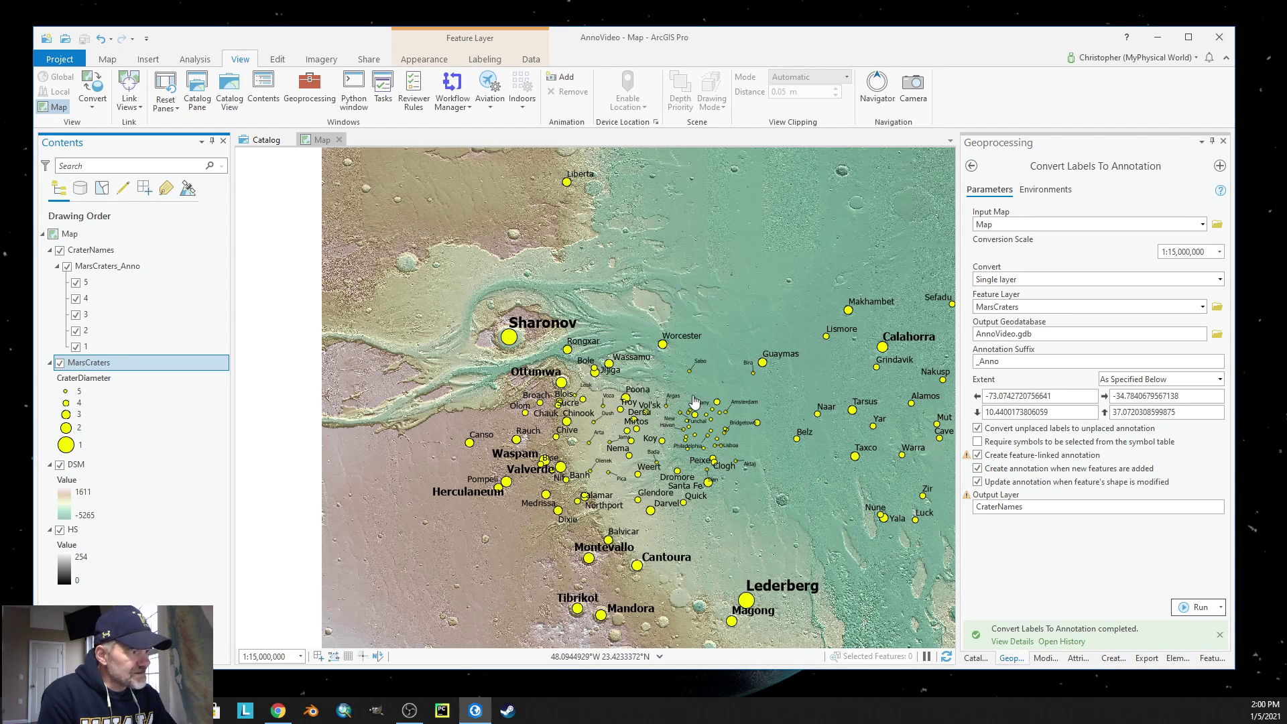
pyautogui.scroll(3, 717, 409)
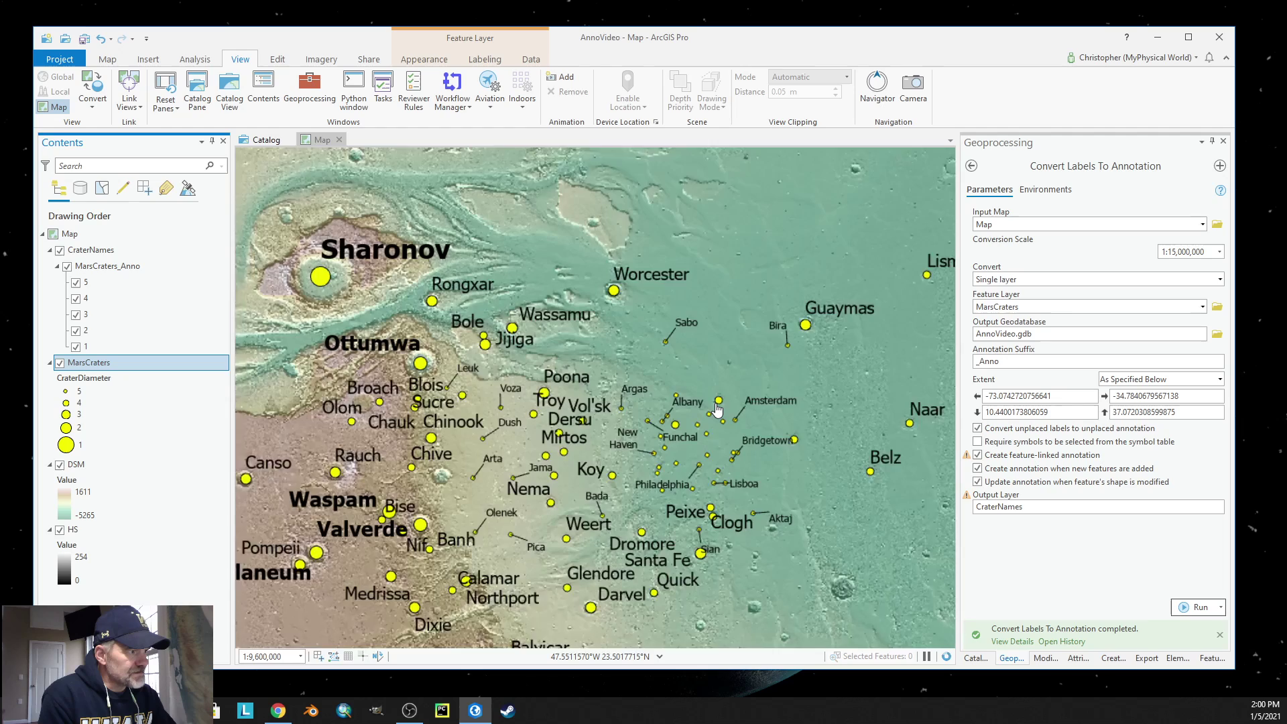
pyautogui.scroll(2, 718, 409)
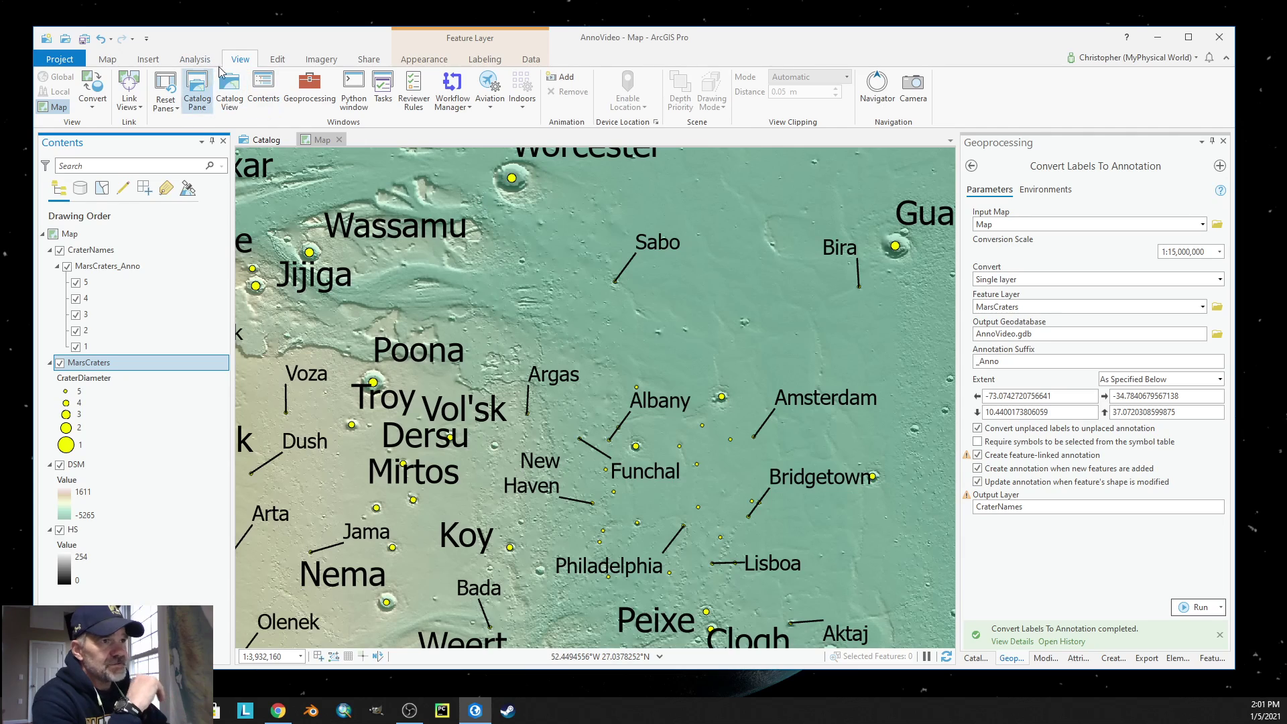
pyautogui.click(278, 59)
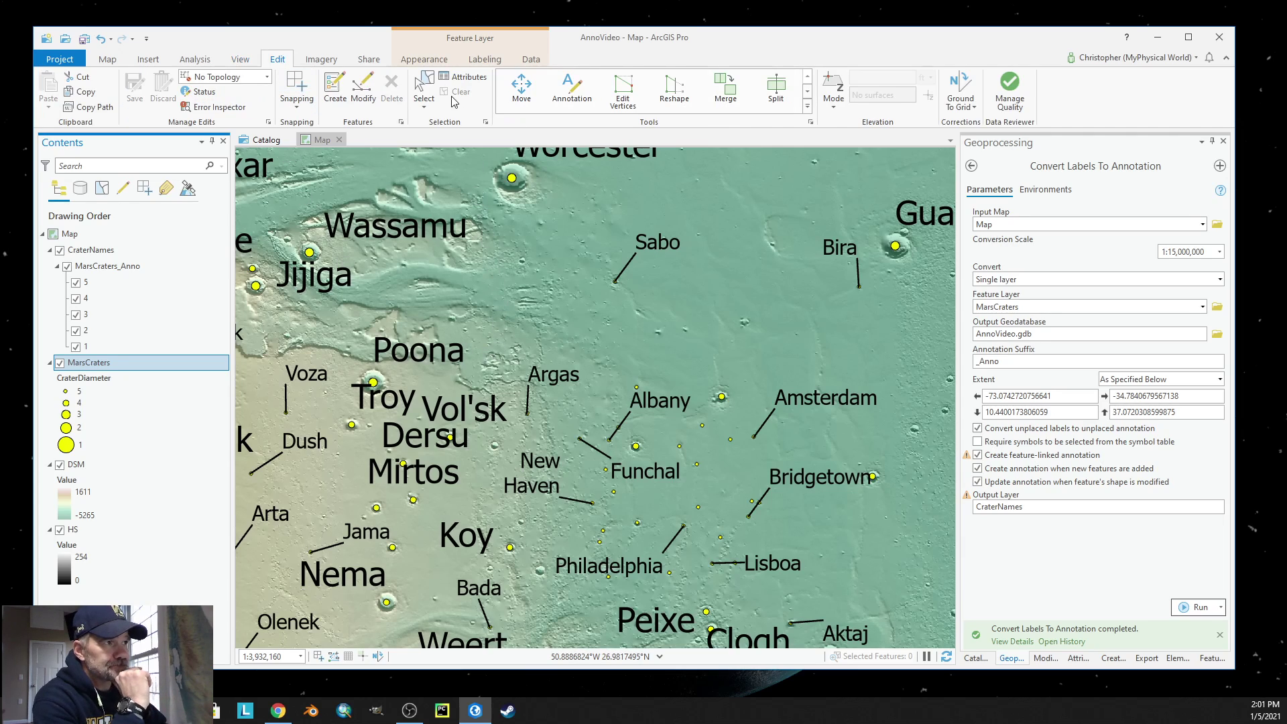
pyautogui.click(424, 84)
pyautogui.click(657, 250)
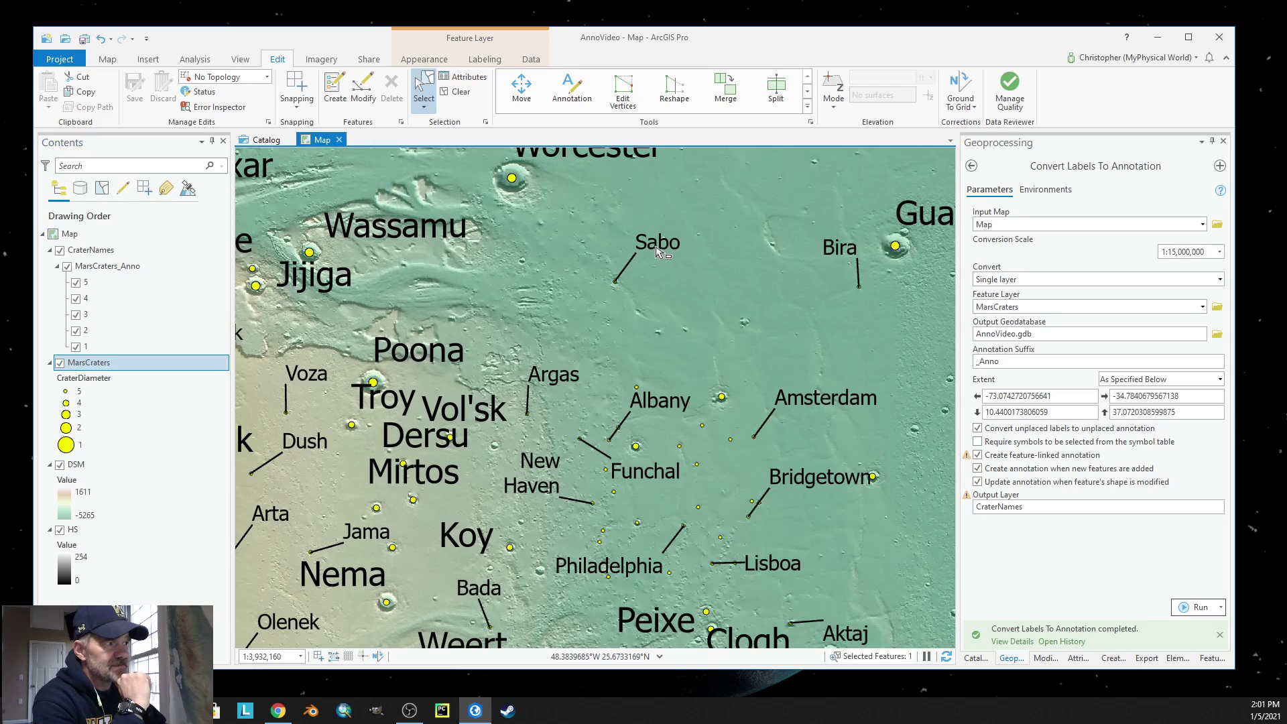
pyautogui.click(572, 88)
pyautogui.moveTo(657, 243)
pyautogui.mouseDown()
pyautogui.moveTo(655, 165)
pyautogui.moveTo(675, 278)
pyautogui.moveTo(683, 246)
pyautogui.moveTo(658, 240)
pyautogui.mouseUp()
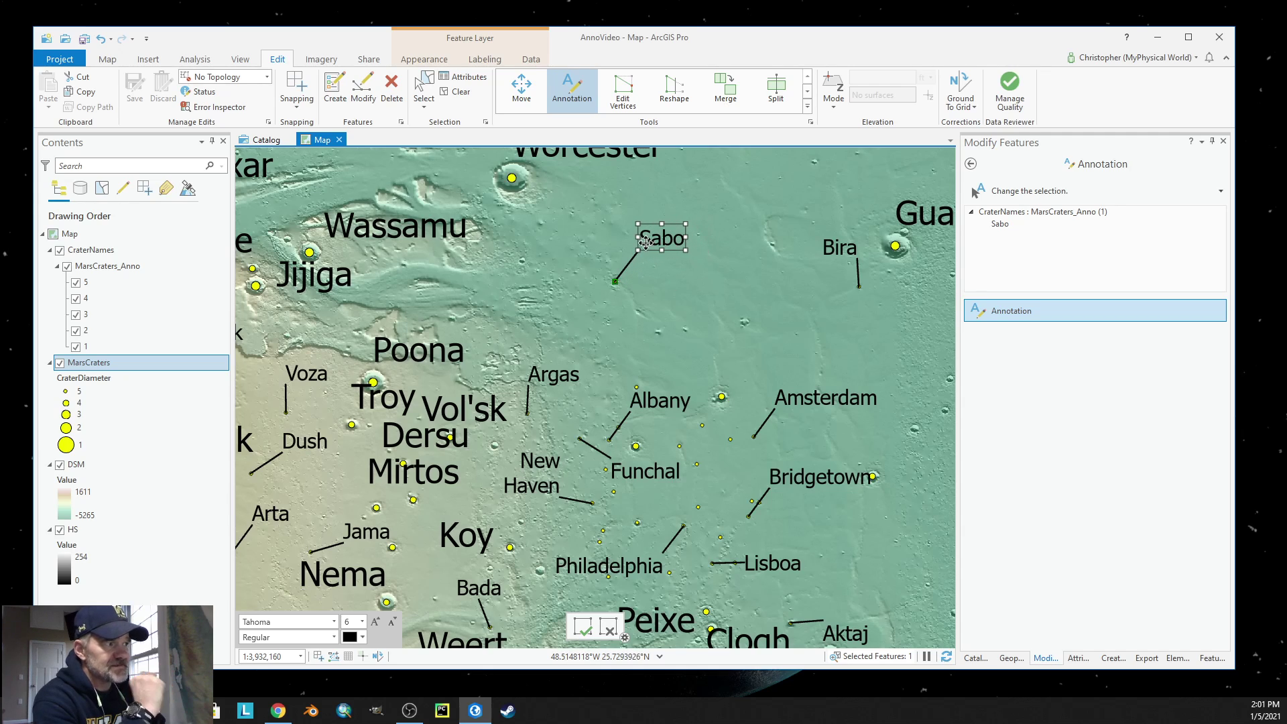